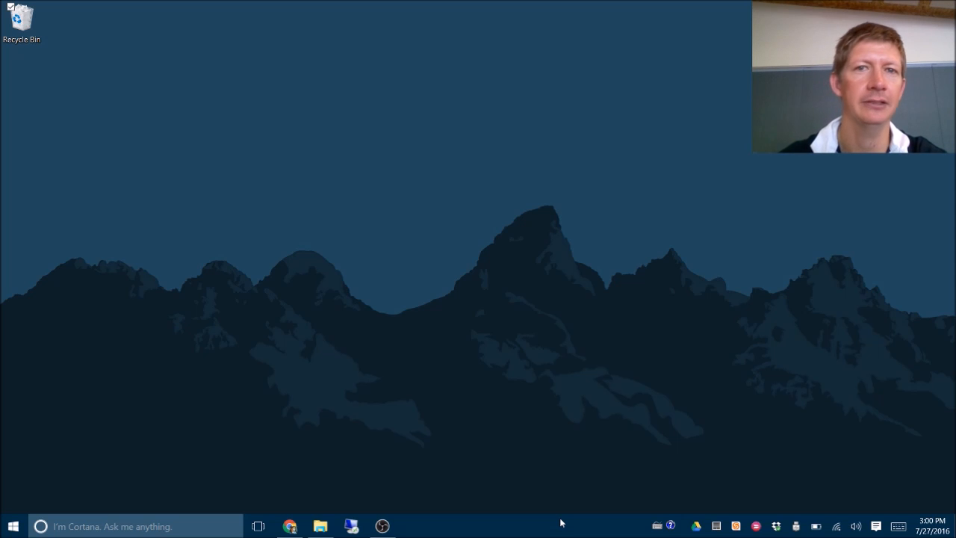
Switch to the Chrome window showing the Gmail inbox
{"action": "left_click", "coordinate": [290, 525]}
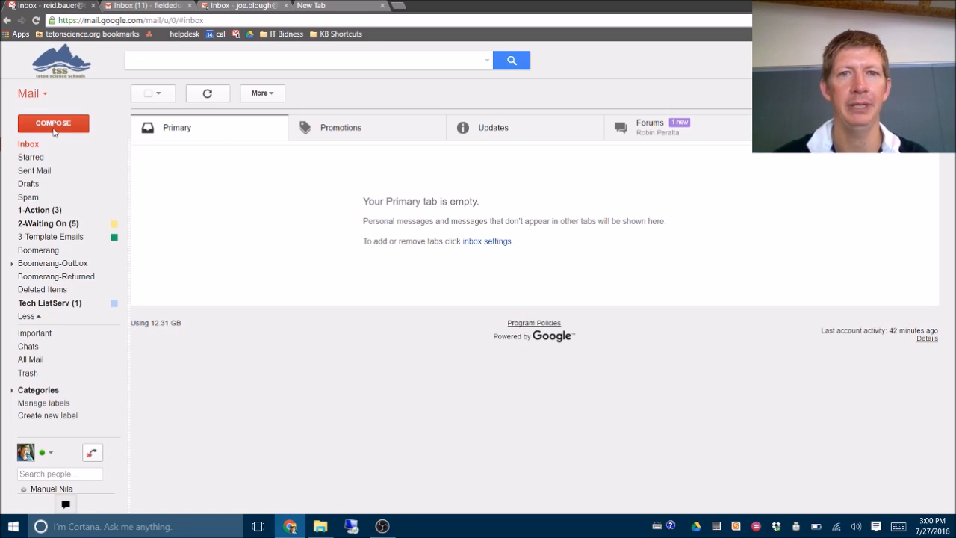
{"action": "left_click", "coordinate": [53, 127]}
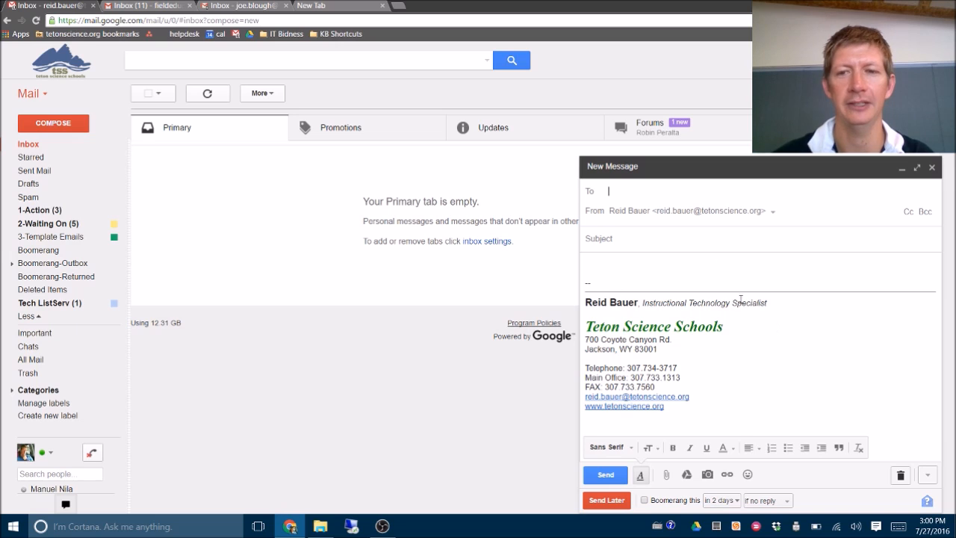
{"action": "left_click", "coordinate": [932, 167]}
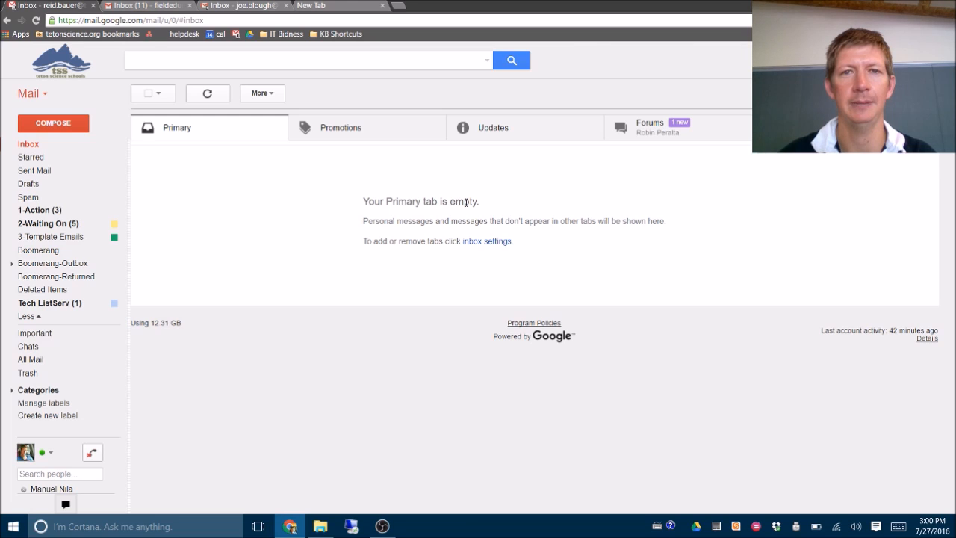
{"action": "key", "text": "c"}
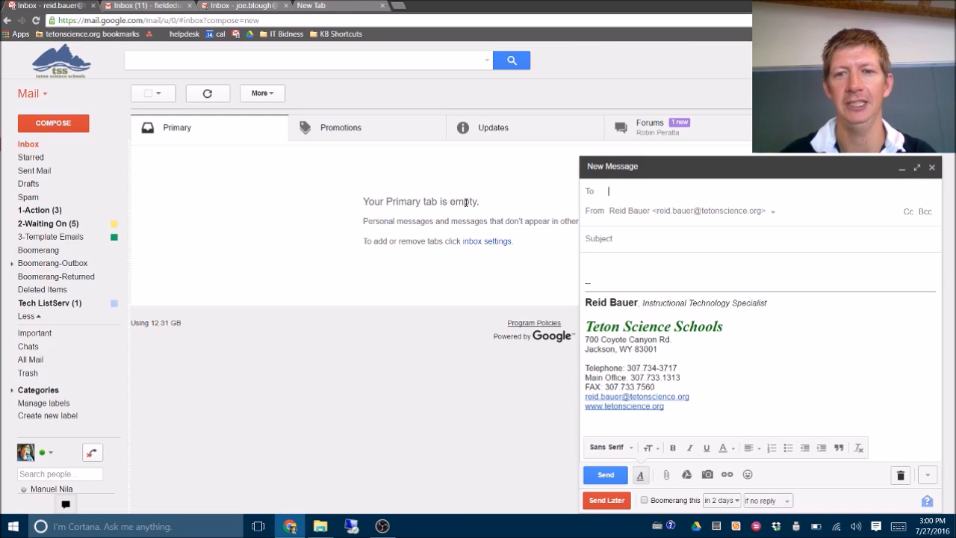
{"action": "key", "text": "Escape"}
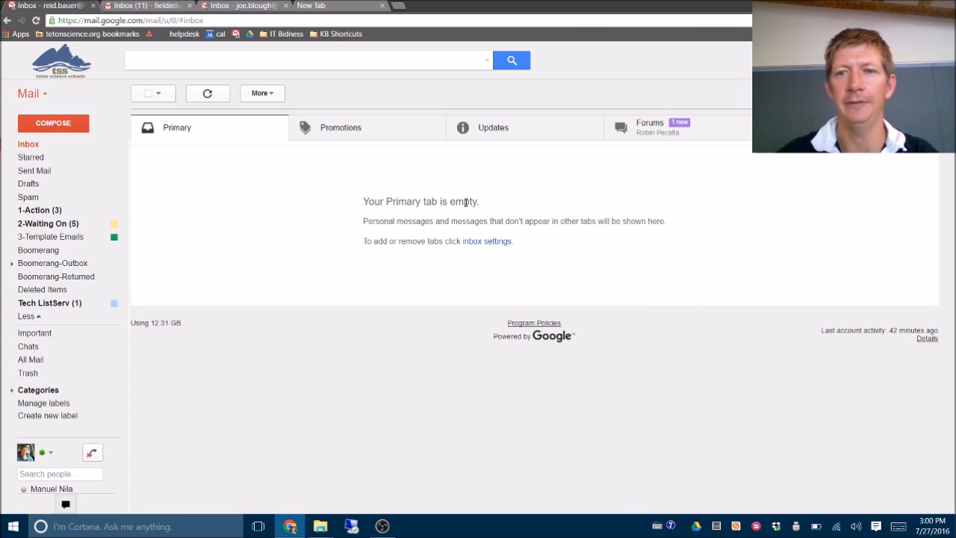
Start a new message, enlarging its compose window and restoring it to the small size
{"action": "key", "text": "c"}
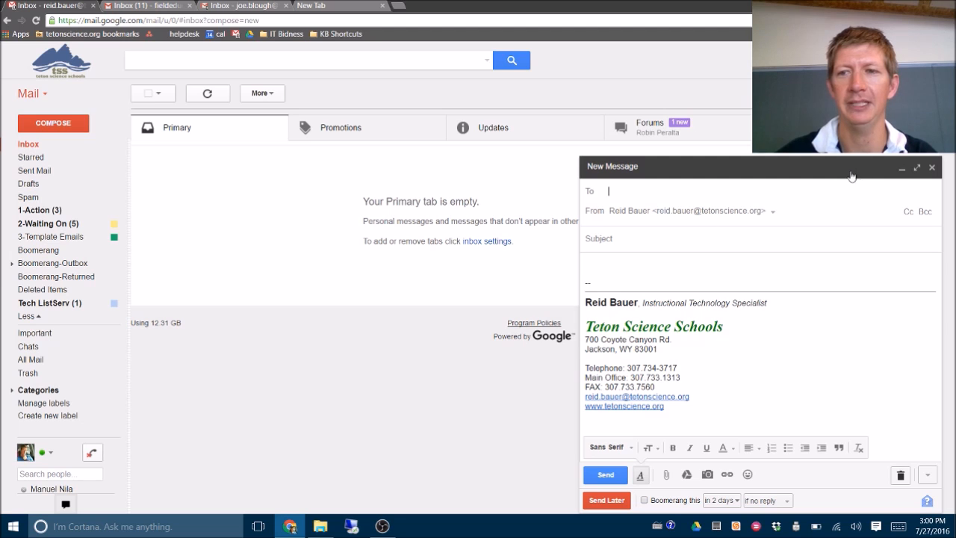
{"action": "left_click", "coordinate": [916, 169]}
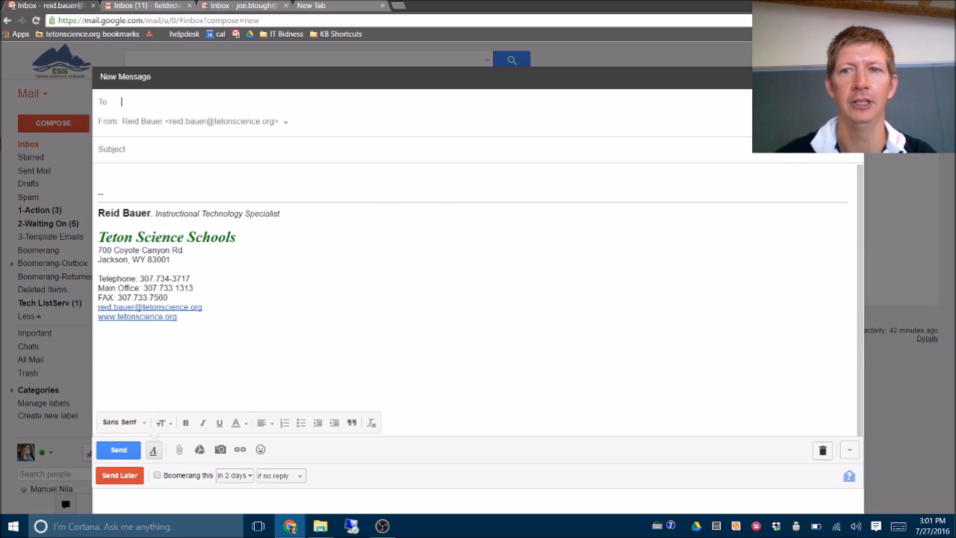
{"action": "left_click", "coordinate": [838, 77]}
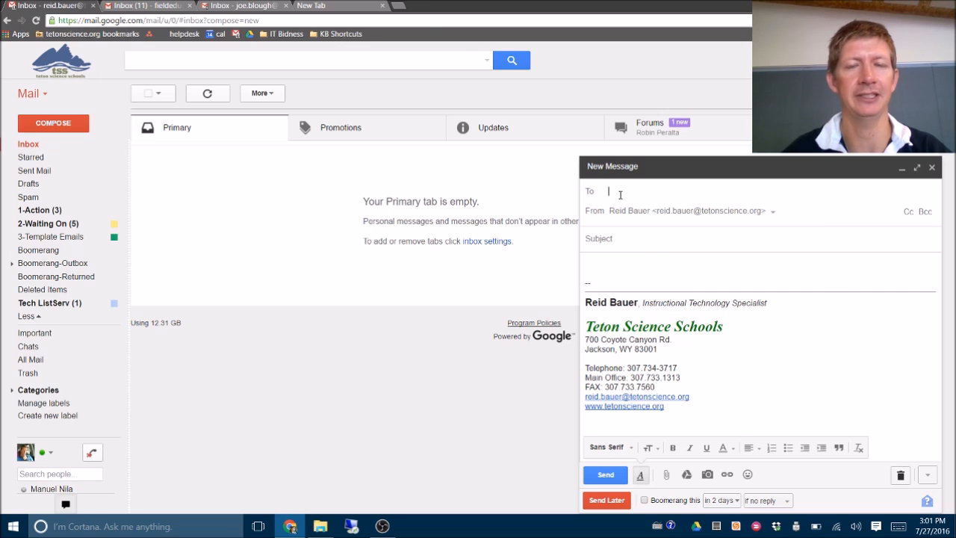
Address the message to the suggested contact and show the Cc and Bcc fields
{"action": "type", "text": "man"}
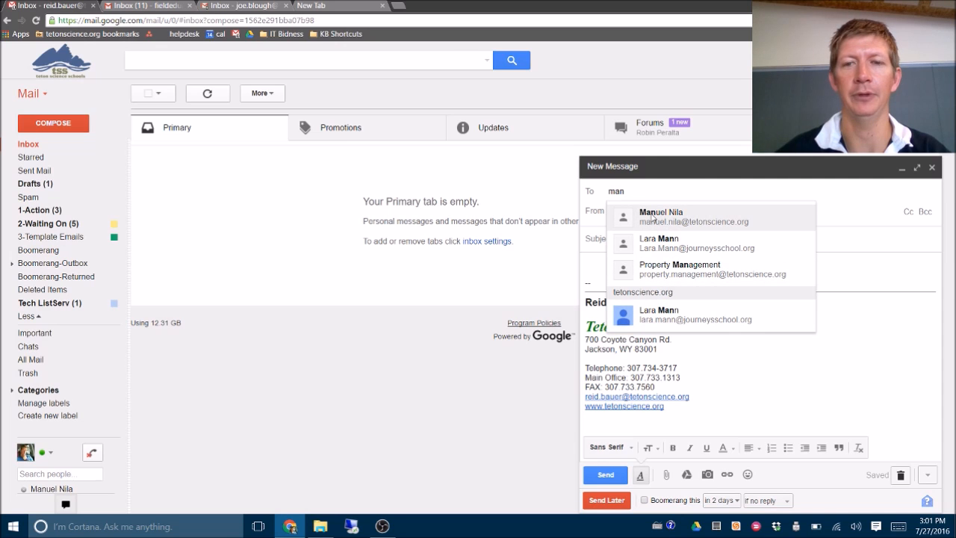
{"action": "left_click", "coordinate": [693, 222]}
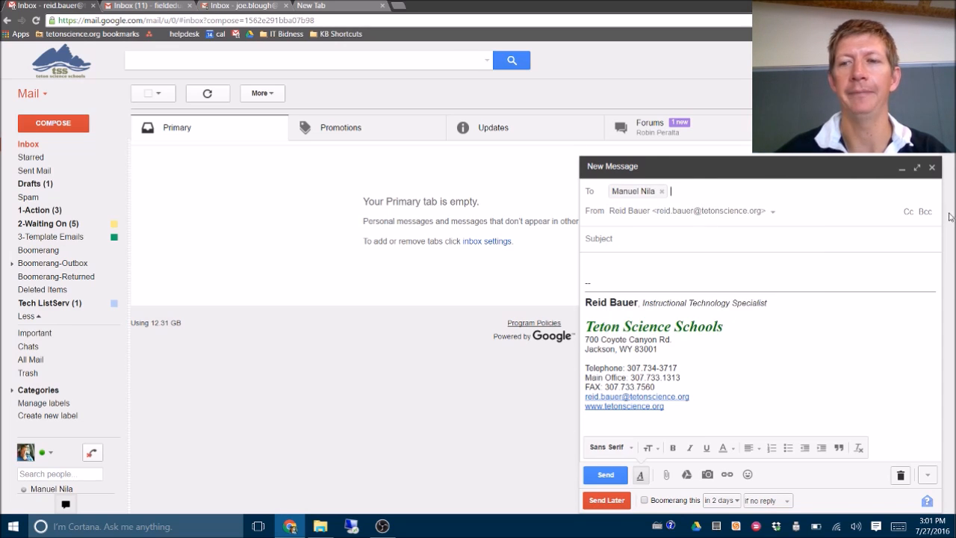
{"action": "left_click", "coordinate": [910, 212]}
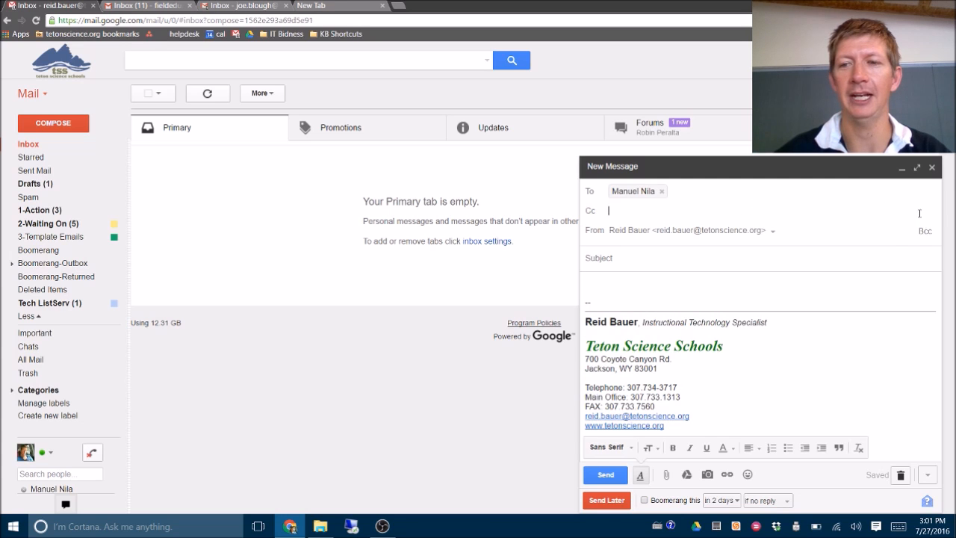
{"action": "left_click", "coordinate": [923, 232]}
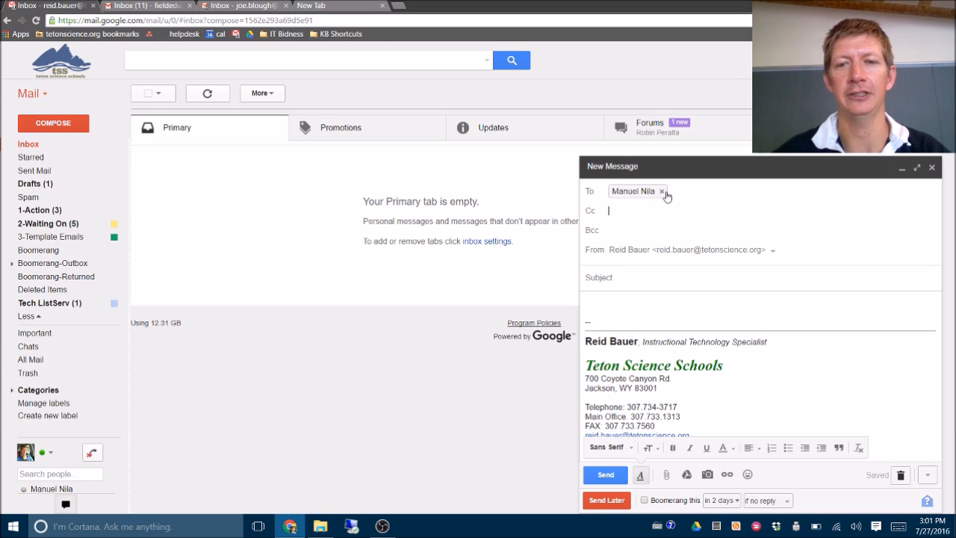
Look up two different contacts by first name in the Cc field, clearing each entry
{"action": "mouse_move", "coordinate": [651, 199]}
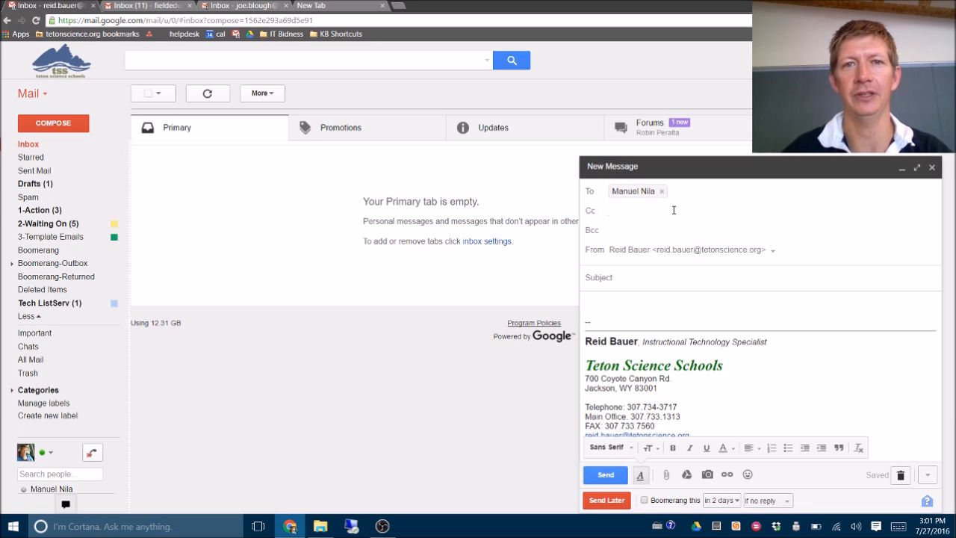
{"action": "type", "text": "shannon"}
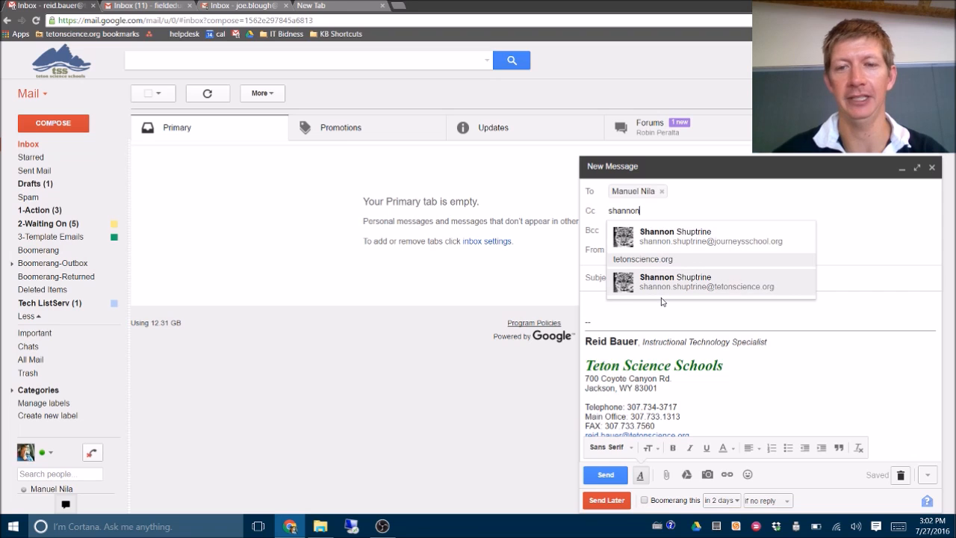
{"action": "double_click", "coordinate": [604, 211]}
{"action": "key", "text": "BackSpace"}
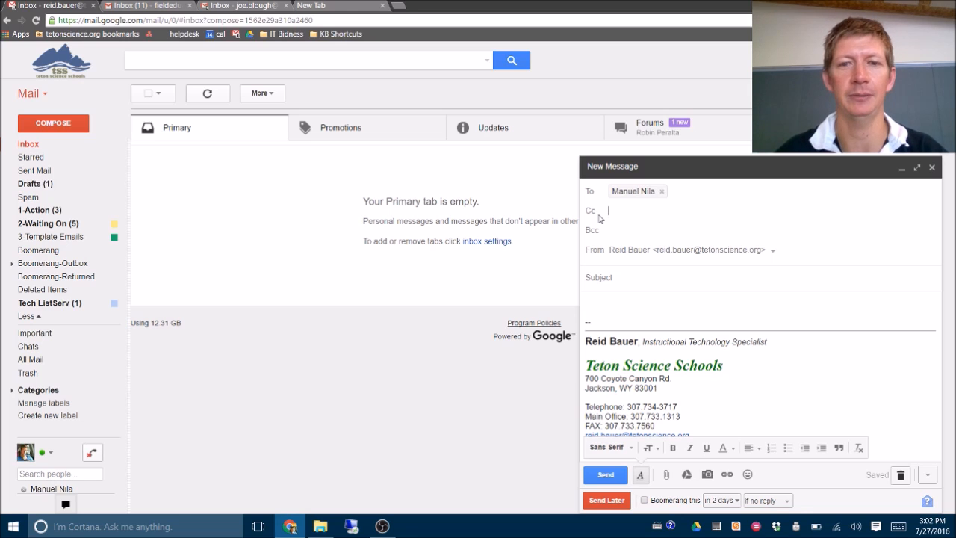
{"action": "type", "text": "bill"}
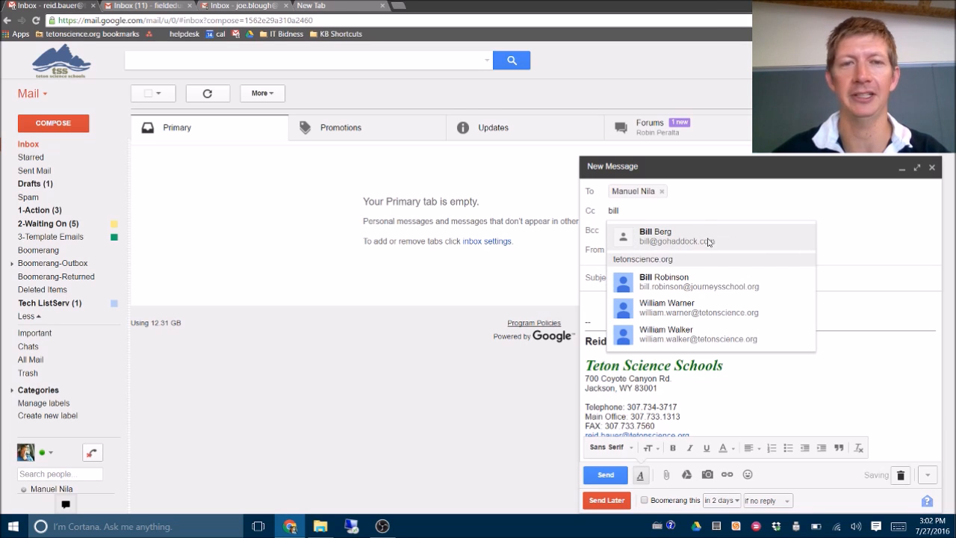
{"action": "left_click_drag", "start_coordinate": [643, 210], "coordinate": [576, 212]}
{"action": "key", "text": "BackSpace"}
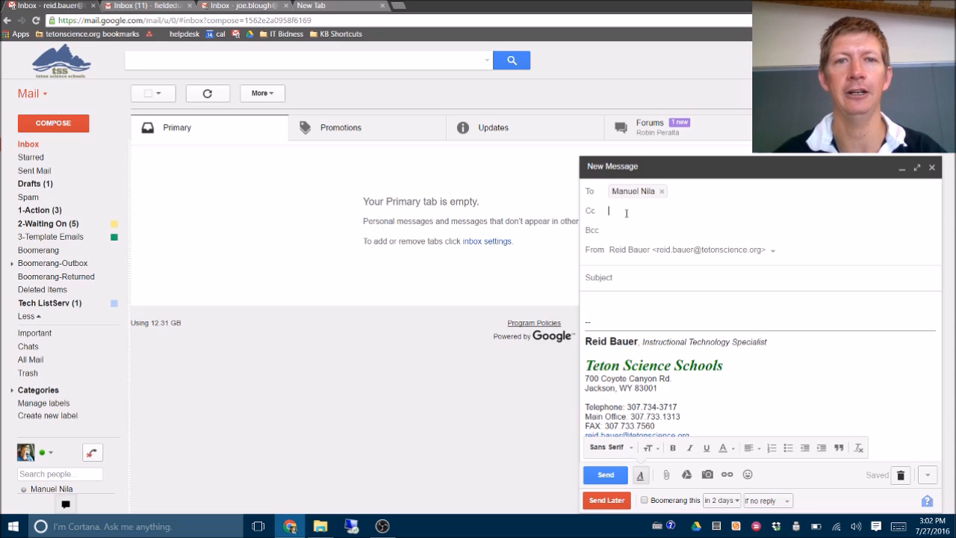
Add the Role-FieldEd-Faculty group as a Cc recipient and remove it again
{"action": "left_click", "coordinate": [626, 213]}
{"action": "type", "text": "role-fie"}
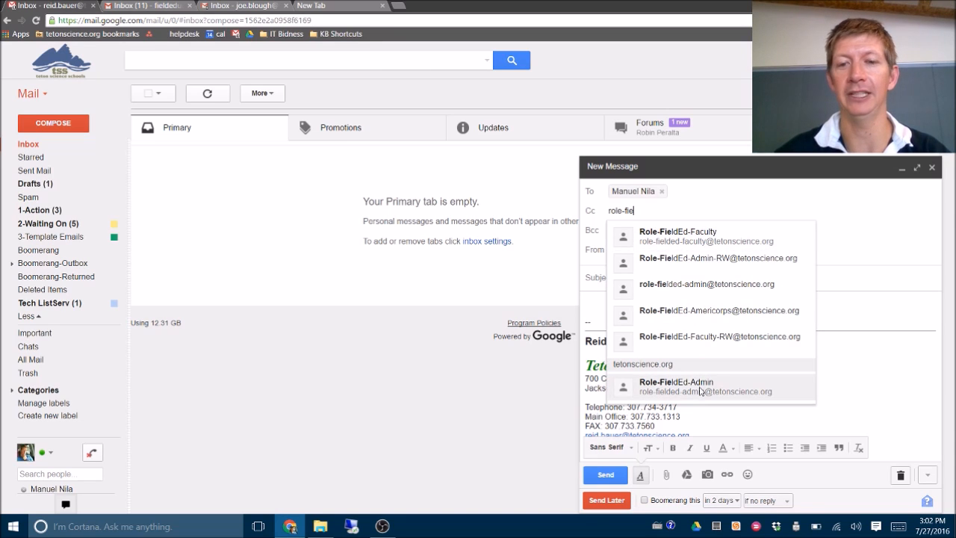
{"action": "left_click", "coordinate": [705, 237]}
{"action": "mouse_move", "coordinate": [805, 215]}
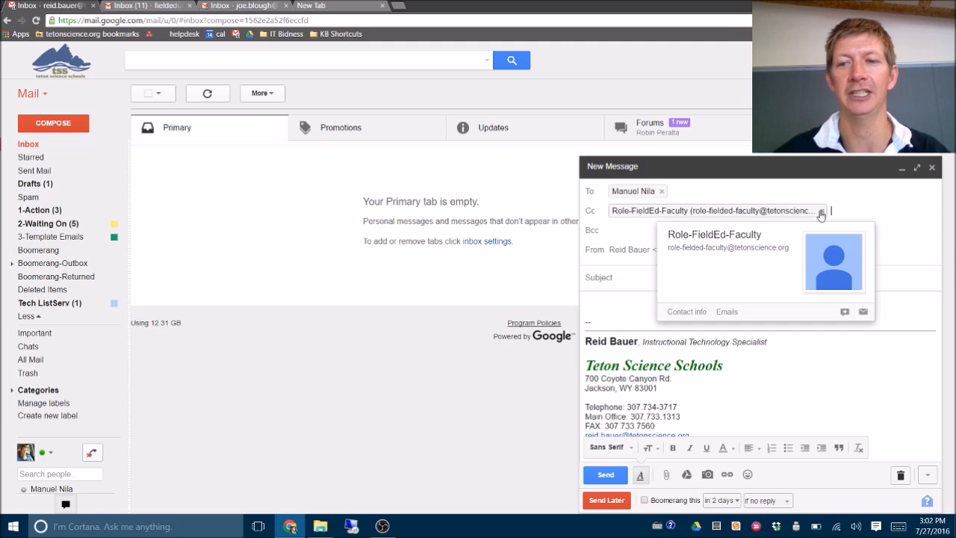
{"action": "left_click", "coordinate": [821, 215]}
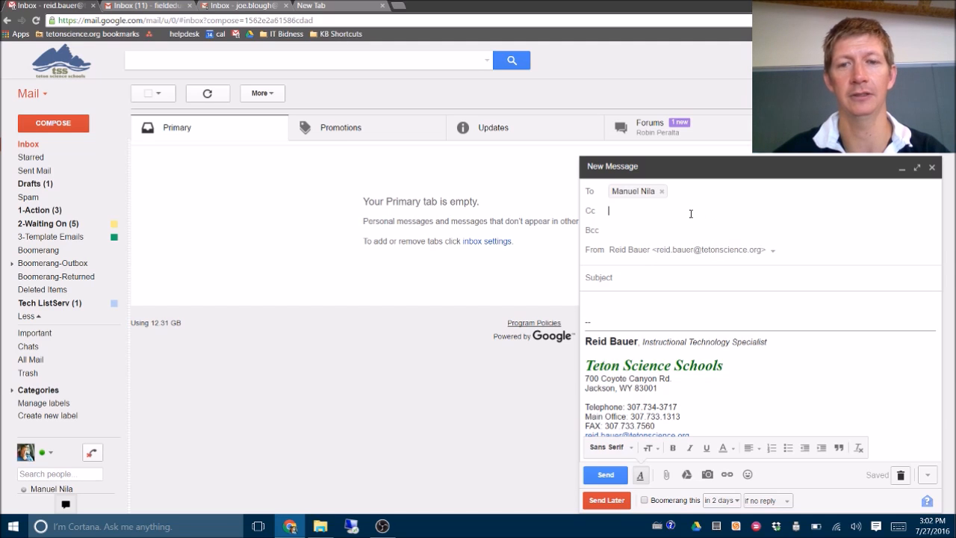
Look up the group role-journeys-stu in the Cc field and clear the entry
{"action": "type", "text": "ro"}
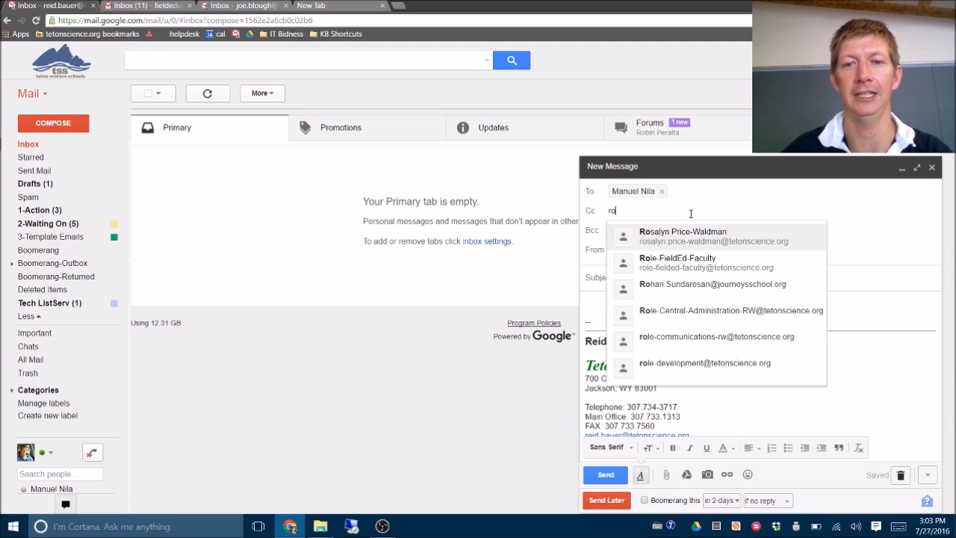
{"action": "type", "text": "le-journeys-stu"}
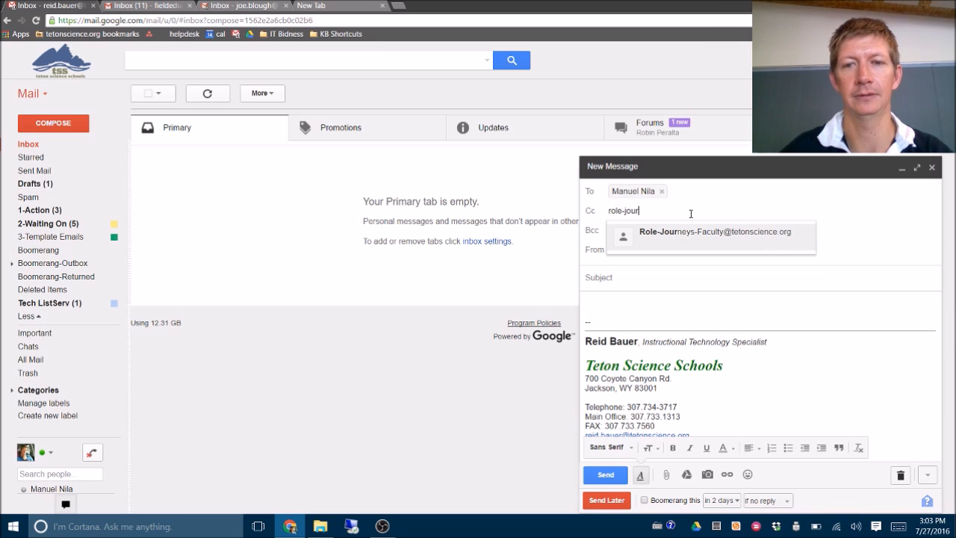
{"action": "key", "text": "BackSpace"}
{"action": "key", "text": "BackSpace"}
{"action": "key", "text": "BackSpace"}
{"action": "key", "text": "BackSpace"}
{"action": "key", "text": "BackSpace"}
{"action": "key", "text": "BackSpace"}
{"action": "key", "text": "BackSpace"}
{"action": "key", "text": "BackSpace"}
{"action": "key", "text": "BackSpace"}
{"action": "key", "text": "BackSpace"}
{"action": "key", "text": "BackSpace"}
{"action": "key", "text": "BackSpace"}
{"action": "key", "text": "BackSpace"}
{"action": "key", "text": "BackSpace"}
{"action": "key", "text": "BackSpace"}
{"action": "key", "text": "BackSpace"}
{"action": "key", "text": "BackSpace"}
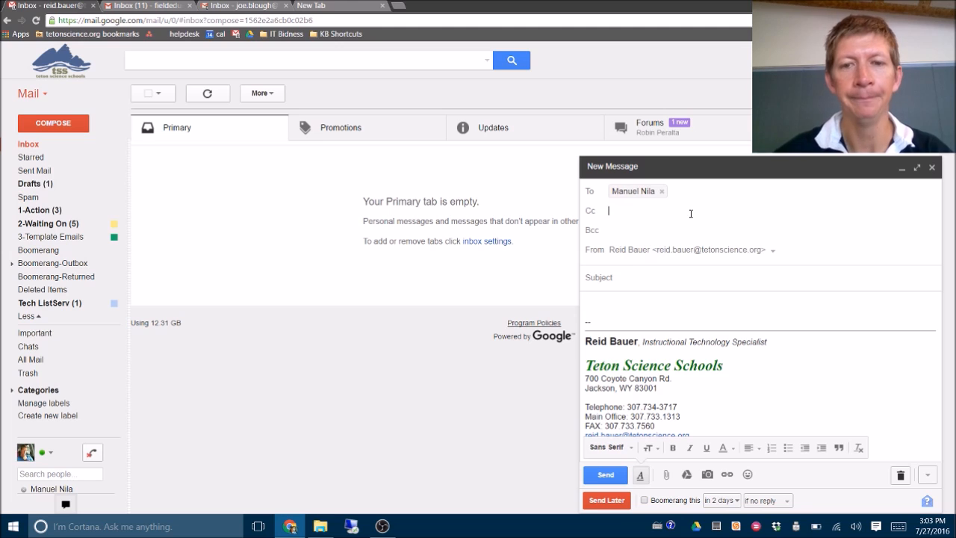
Enter "Toast Recipe?" as the message's subject
{"action": "left_click", "coordinate": [600, 278]}
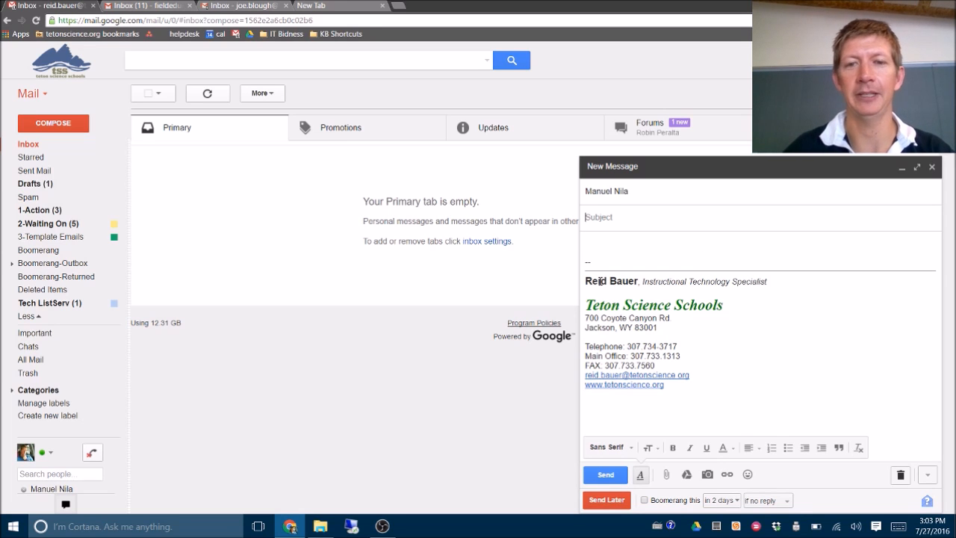
{"action": "type", "text": "To"}
{"action": "key", "text": "BackSpace"}
{"action": "type", "text": "oast Recipe?"}
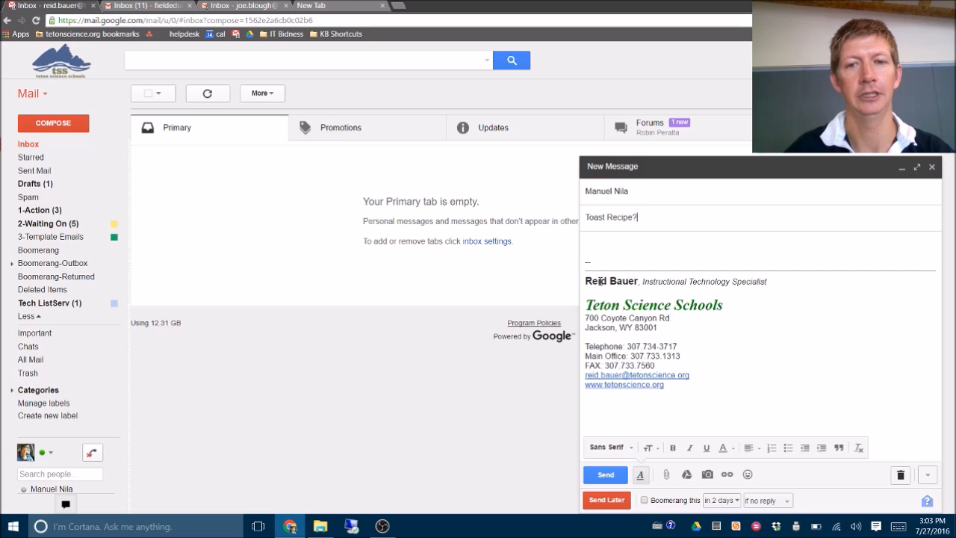
Write the body "Can I borrow your secret toast recipe? It's really good! Thanks," and sign off below with the sender's first name
{"action": "key", "text": "Tab"}
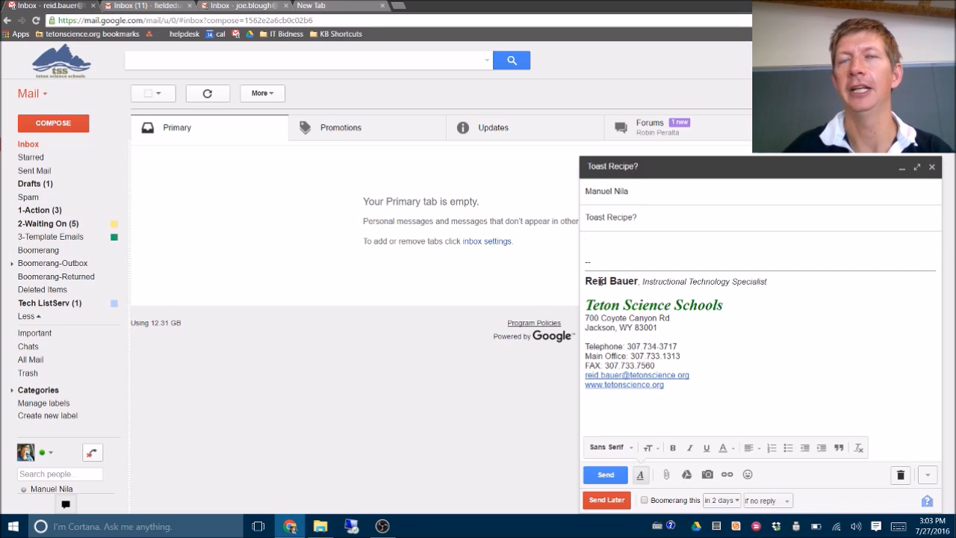
{"action": "type", "text": "Can I"}
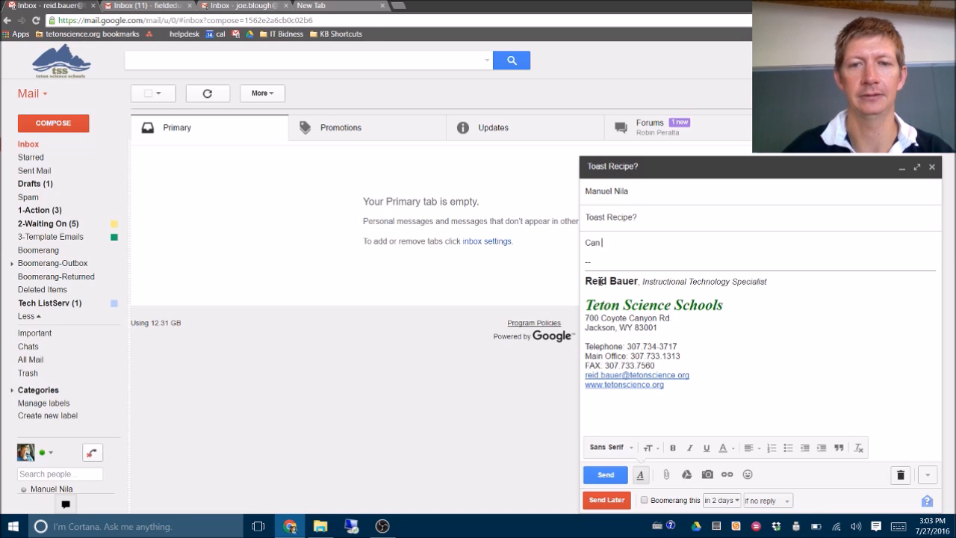
{"action": "type", "text": " borrow your s"}
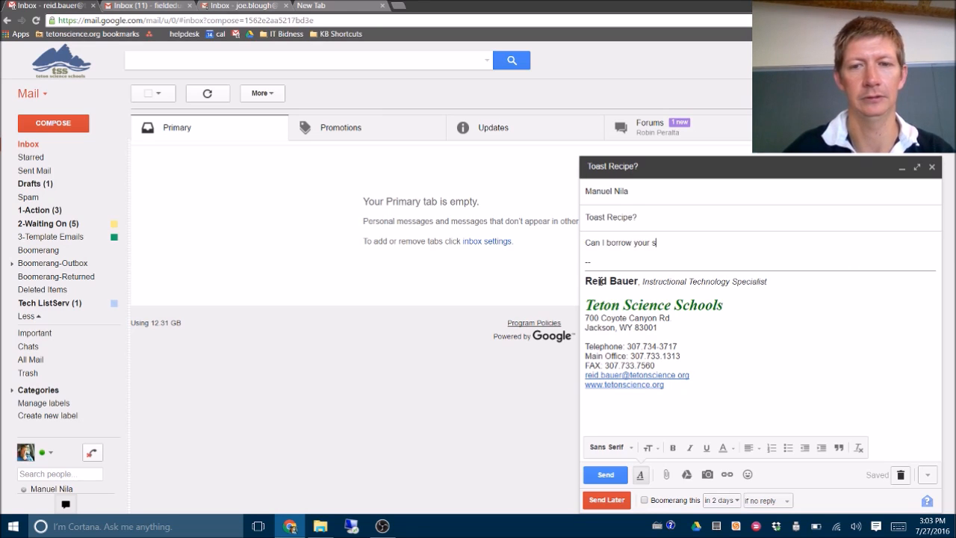
{"action": "type", "text": "ecret toast"}
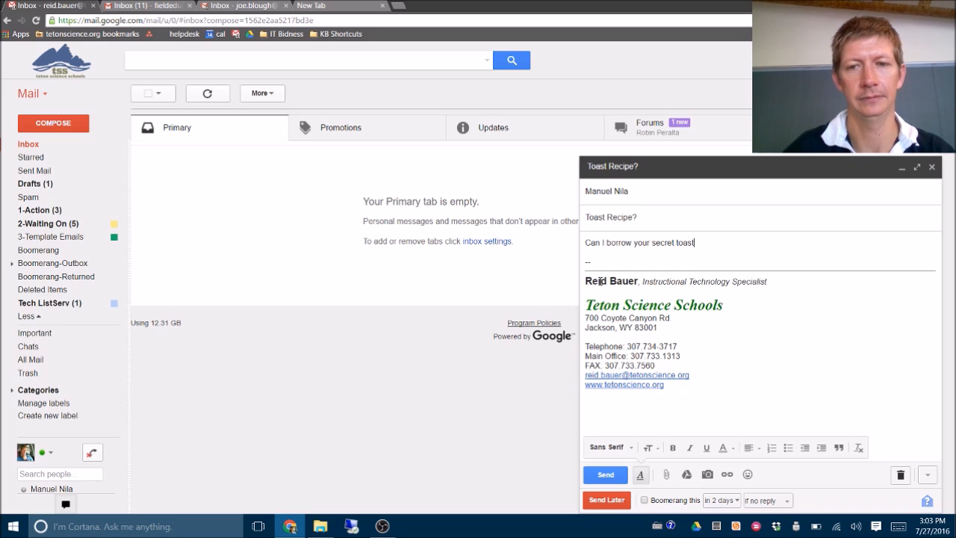
{"action": "type", "text": " recipe? It's really goo"}
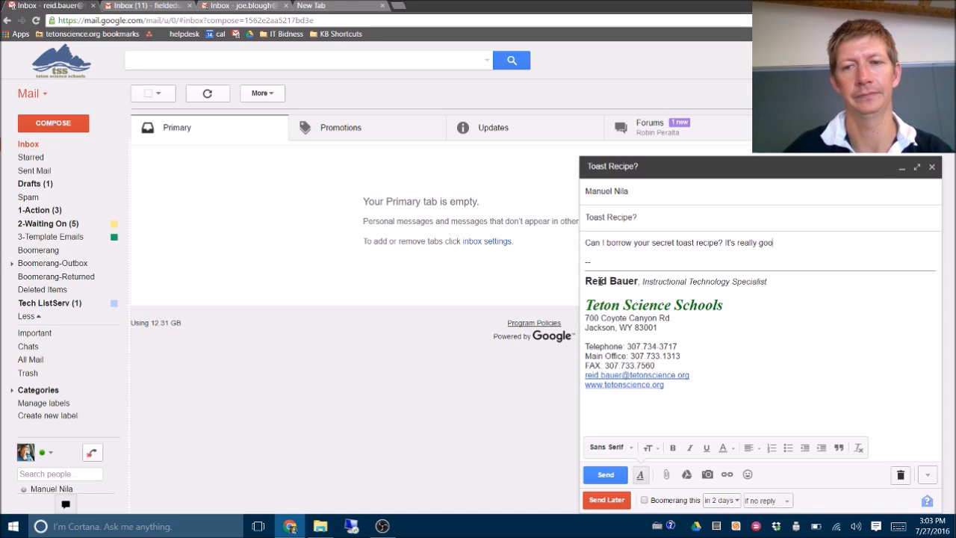
{"action": "type", "text": "d! Thanks,"}
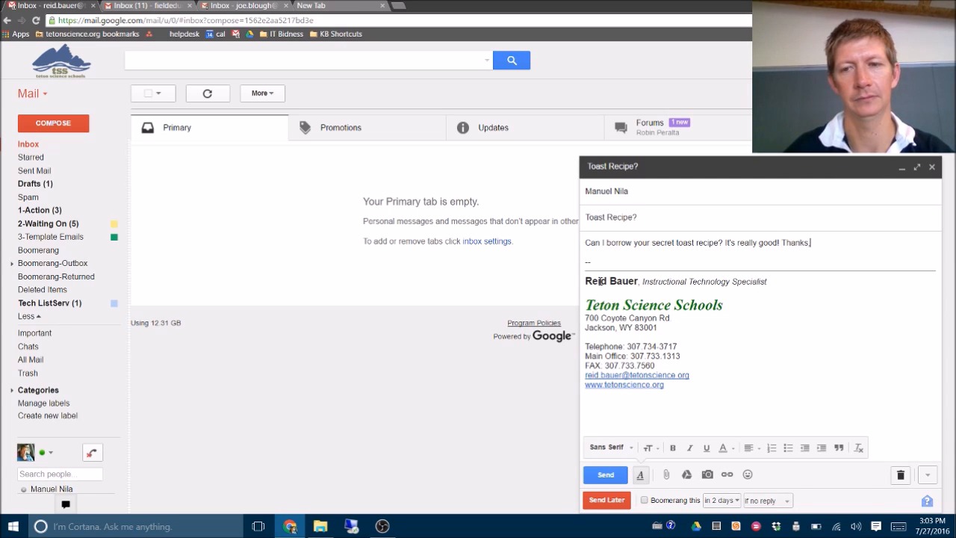
{"action": "key", "text": "Return"}
{"action": "type", "text": "-Reid"}
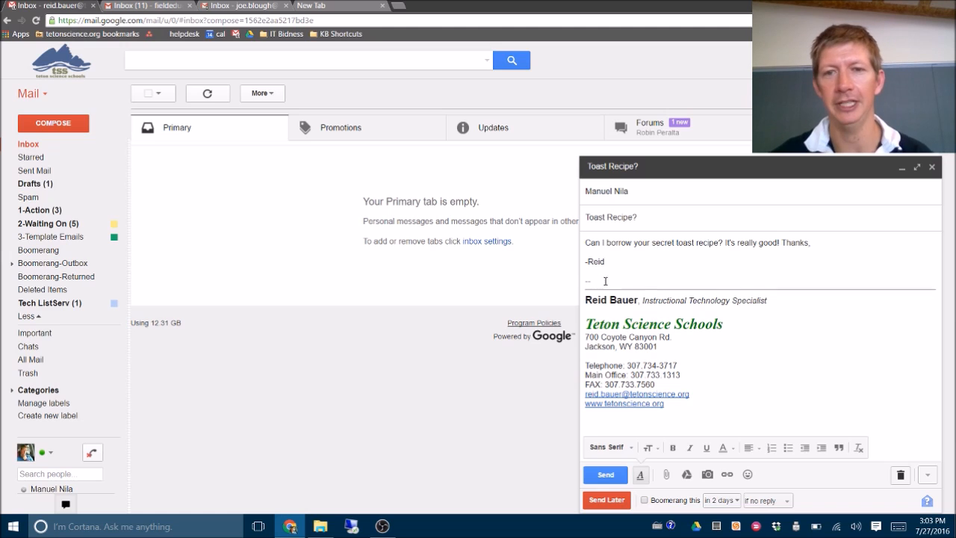
Delete the "--" separator above the signature, keeping a blank line in its place
{"action": "left_click_drag", "start_coordinate": [603, 280], "coordinate": [549, 279]}
{"action": "key", "text": "BackSpace"}
{"action": "key", "text": "Return"}
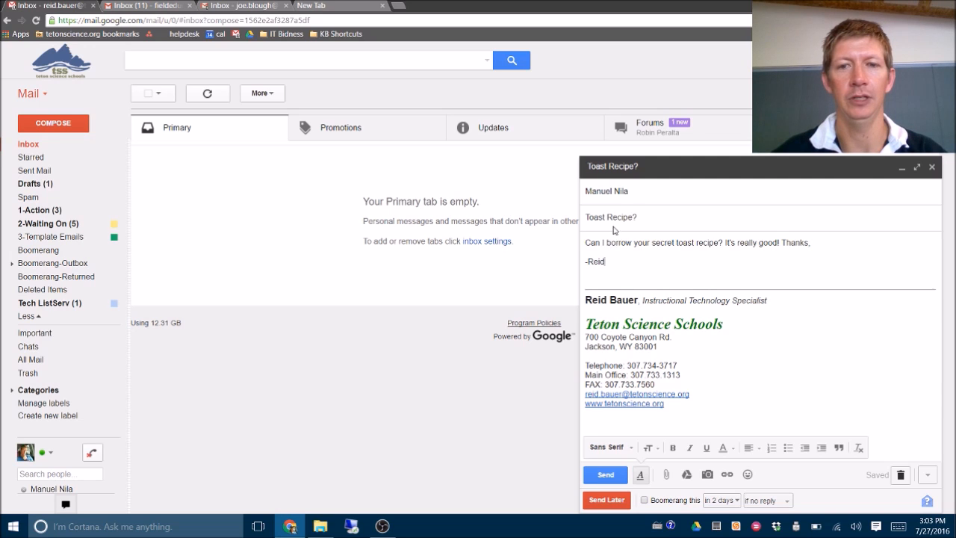
Toggle the formatting options for the selected body sentence and expand the compose window to its large view
{"action": "left_click_drag", "start_coordinate": [814, 242], "coordinate": [512, 245]}
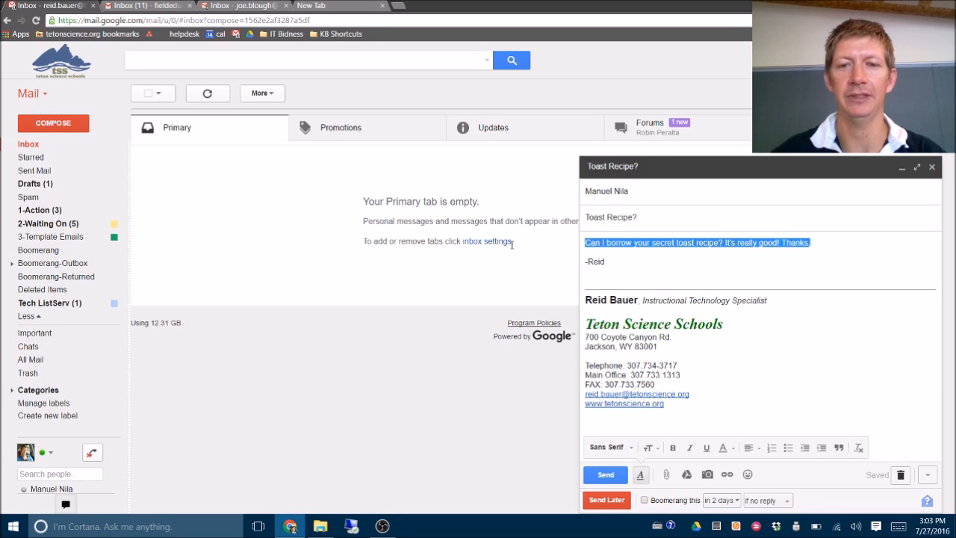
{"action": "left_click", "coordinate": [639, 474]}
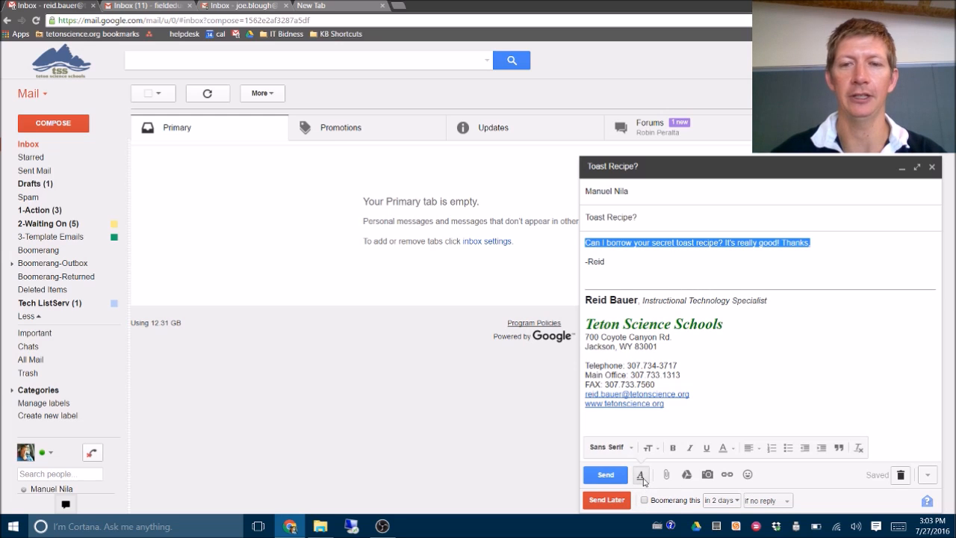
{"action": "left_click", "coordinate": [640, 475]}
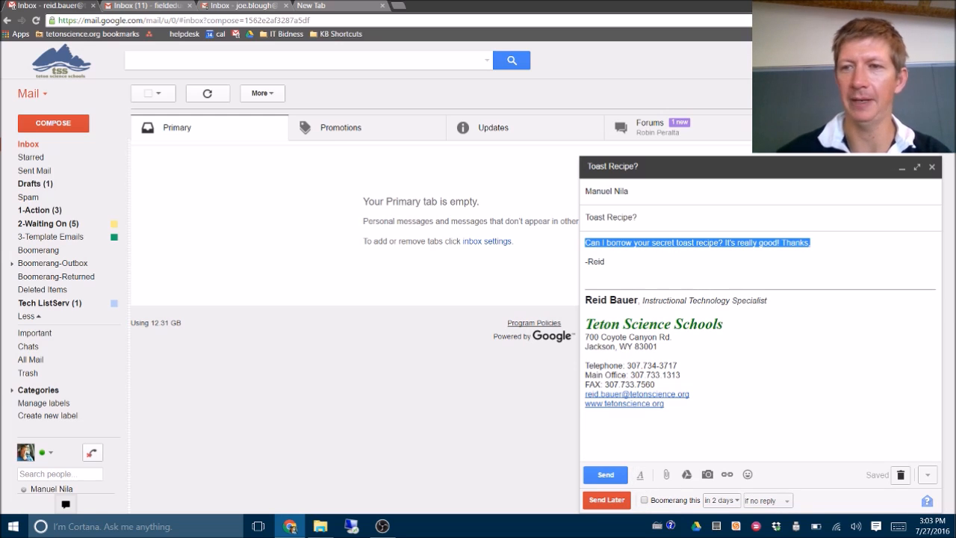
{"action": "left_click", "coordinate": [917, 166]}
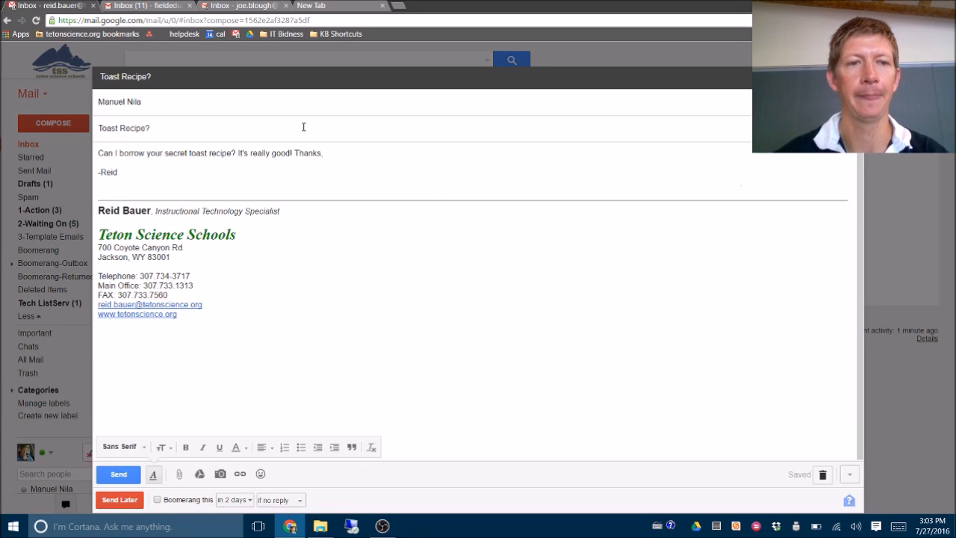
Set the body sentence in the Comic Sans MS font at Huge size
{"action": "triple_click", "coordinate": [331, 152]}
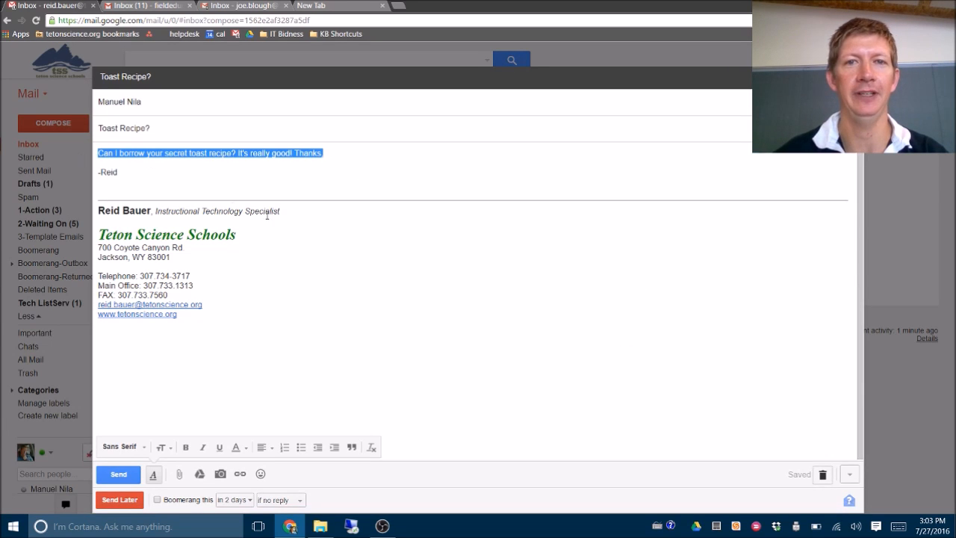
{"action": "left_click", "coordinate": [130, 447]}
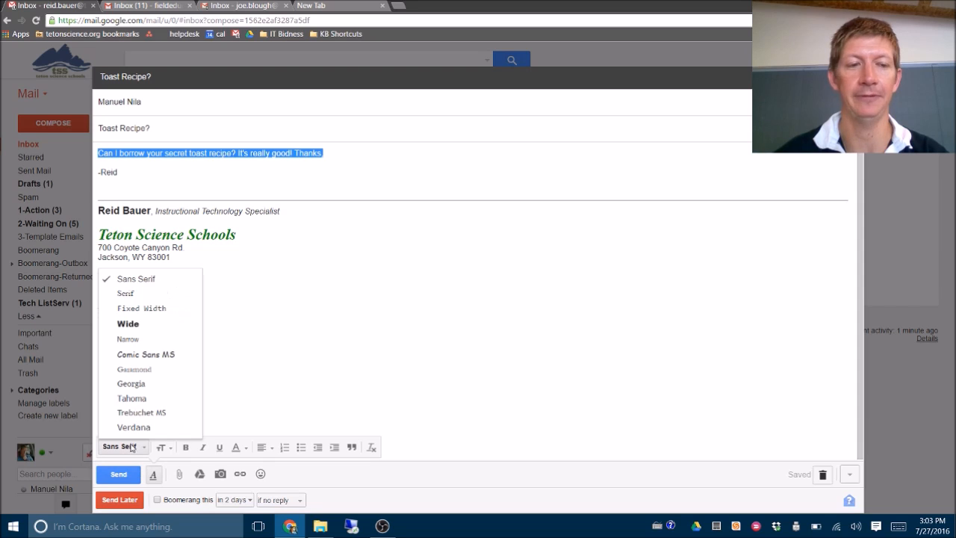
{"action": "left_click", "coordinate": [144, 354]}
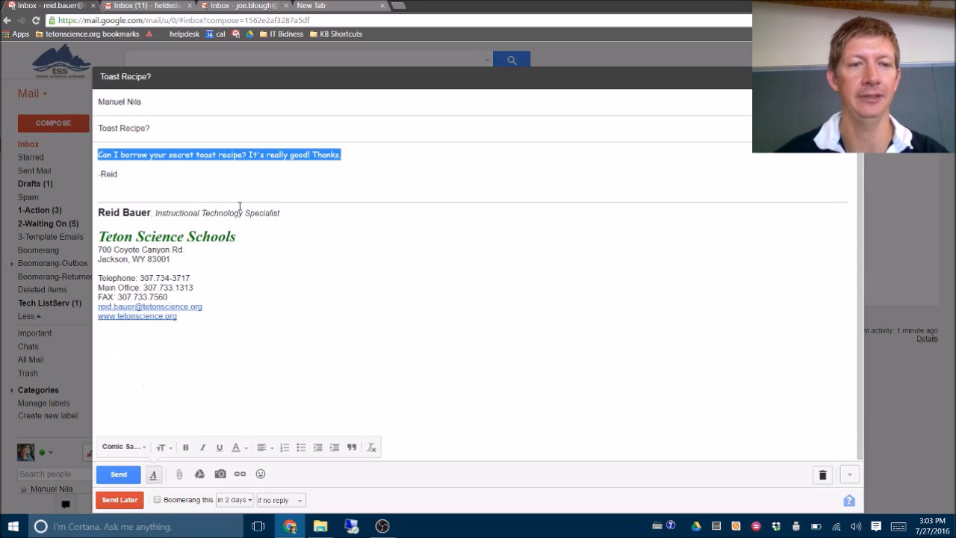
{"action": "left_click", "coordinate": [160, 447]}
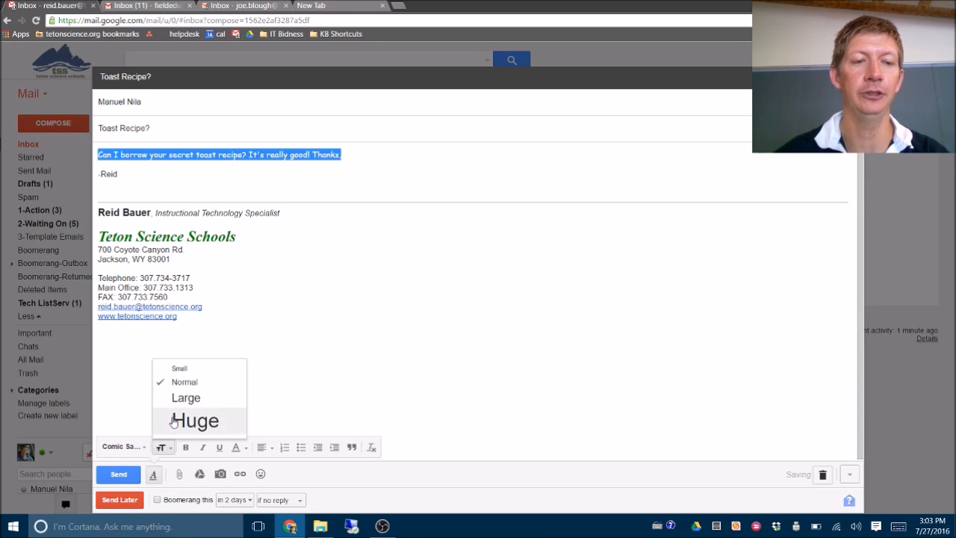
{"action": "left_click", "coordinate": [172, 418]}
{"action": "left_click", "coordinate": [332, 166]}
Apply bold, italic and underline to the whole body sentence and take all three off again
{"action": "left_click_drag", "start_coordinate": [728, 161], "coordinate": [97, 164]}
{"action": "key", "text": "ctrl+b"}
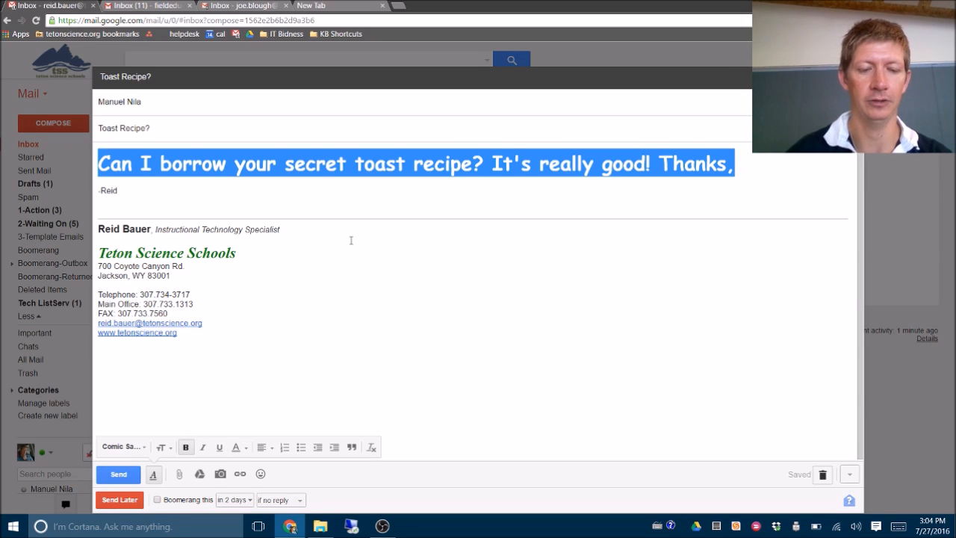
{"action": "key", "text": "ctrl+i"}
{"action": "key", "text": "ctrl+u"}
{"action": "key", "text": "ctrl+u"}
{"action": "key", "text": "ctrl+i"}
{"action": "key", "text": "ctrl+b"}
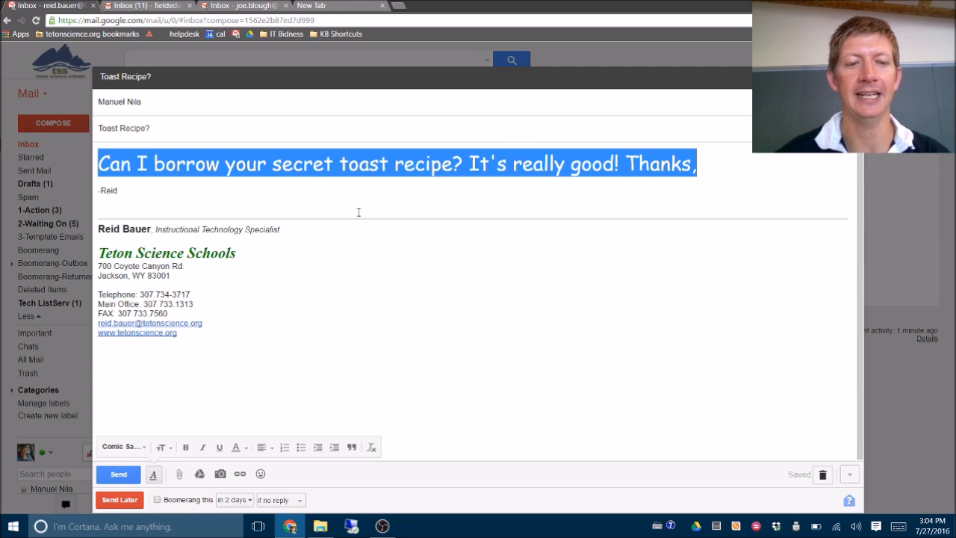
Color the body sentence's text magenta and give it a yellow background
{"action": "left_click", "coordinate": [244, 451]}
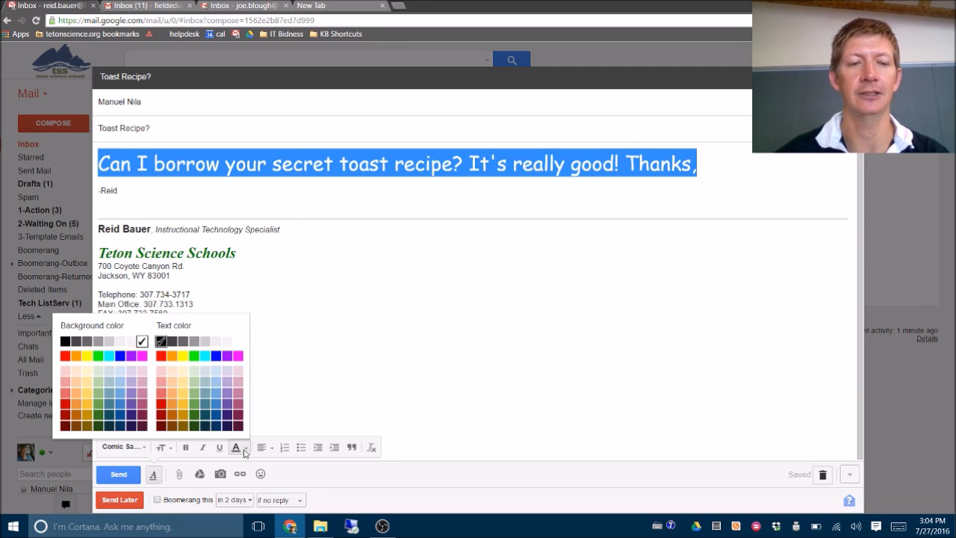
{"action": "left_click", "coordinate": [238, 355]}
{"action": "left_click", "coordinate": [263, 185]}
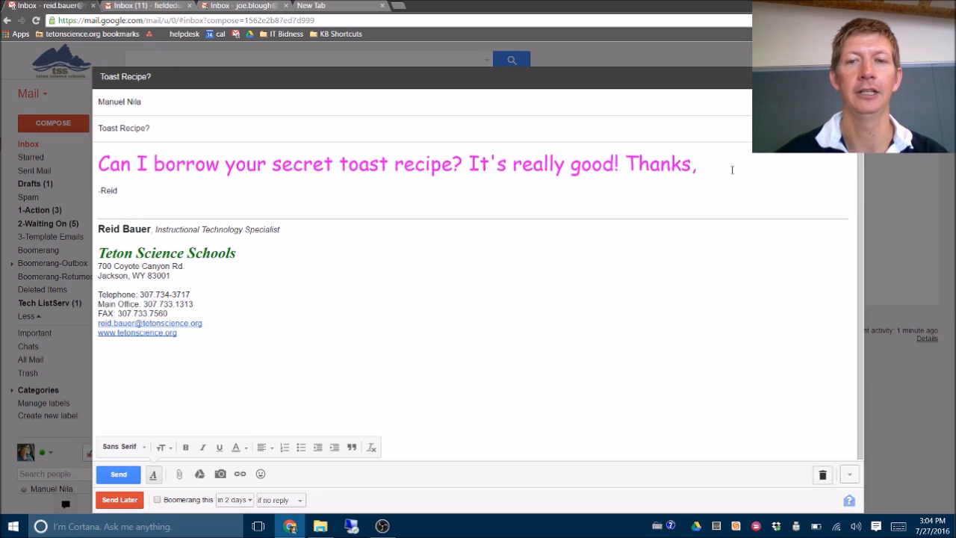
{"action": "left_click_drag", "start_coordinate": [731, 170], "coordinate": [96, 166]}
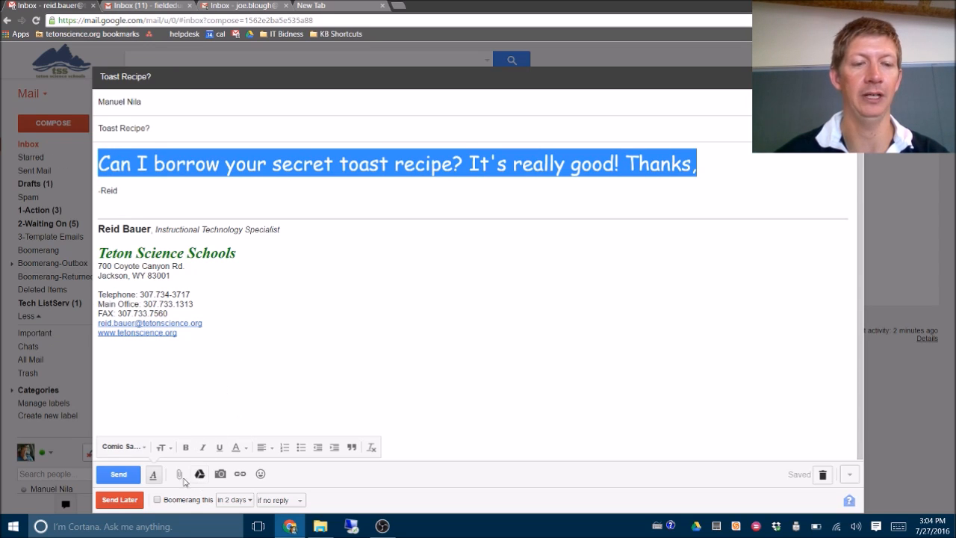
{"action": "left_click", "coordinate": [239, 448]}
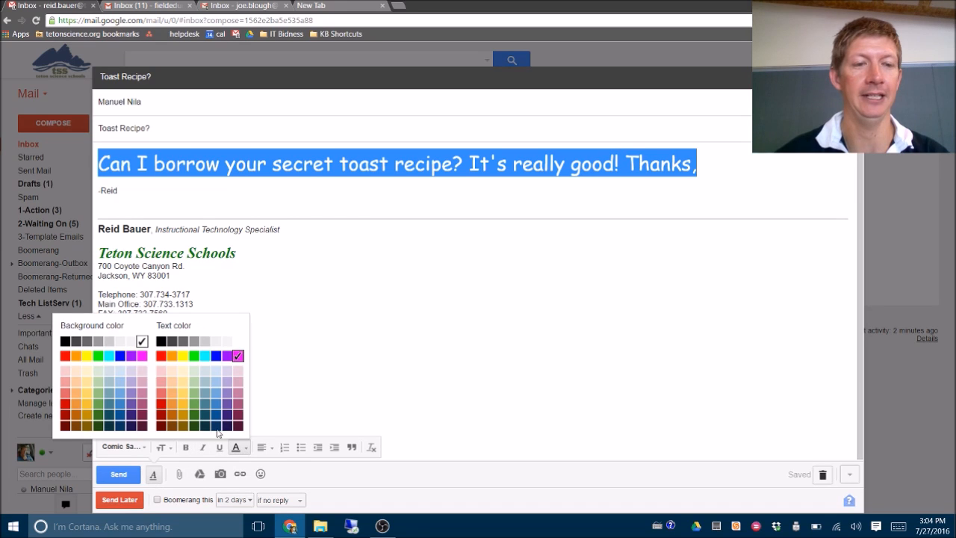
{"action": "left_click", "coordinate": [86, 355]}
{"action": "left_click", "coordinate": [359, 189]}
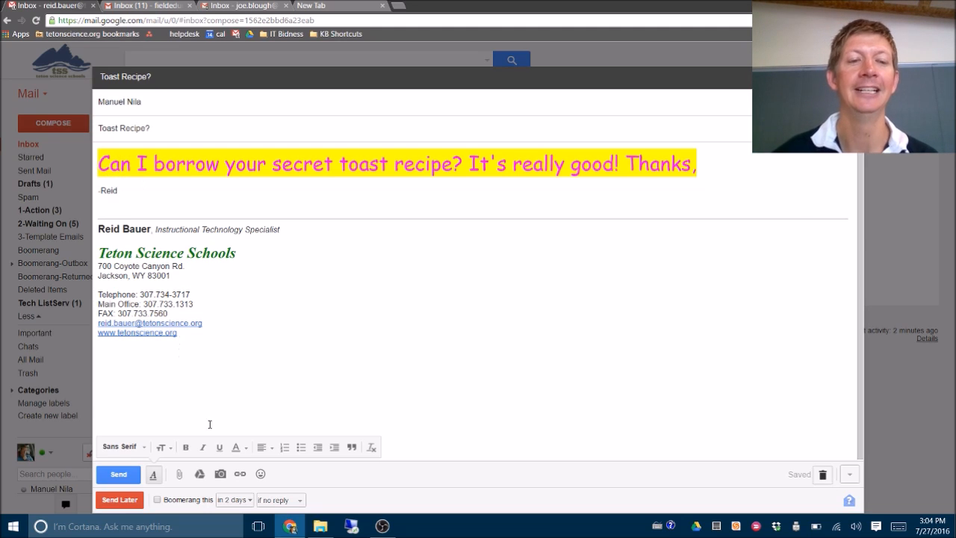
Remove all formatting from the body sentence
{"action": "left_click", "coordinate": [262, 448]}
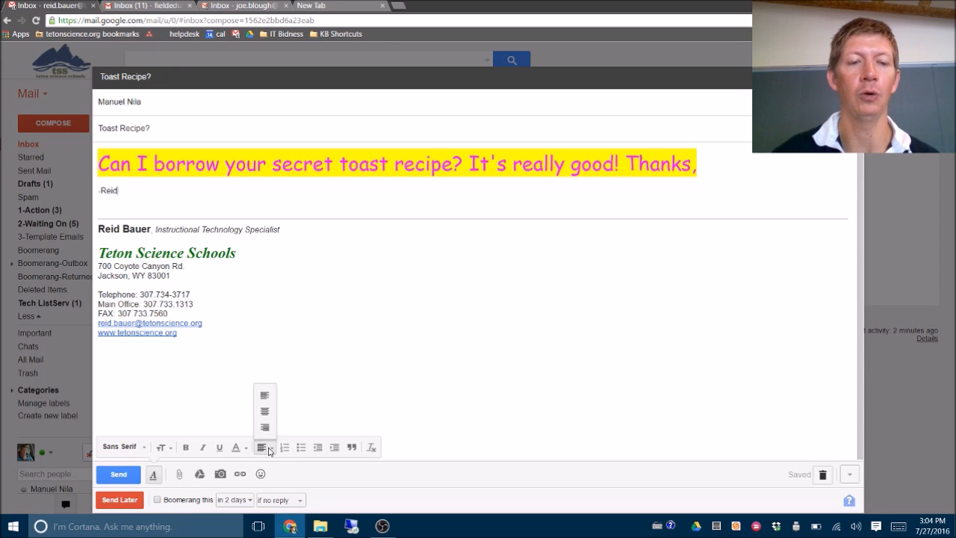
{"action": "left_click", "coordinate": [273, 449]}
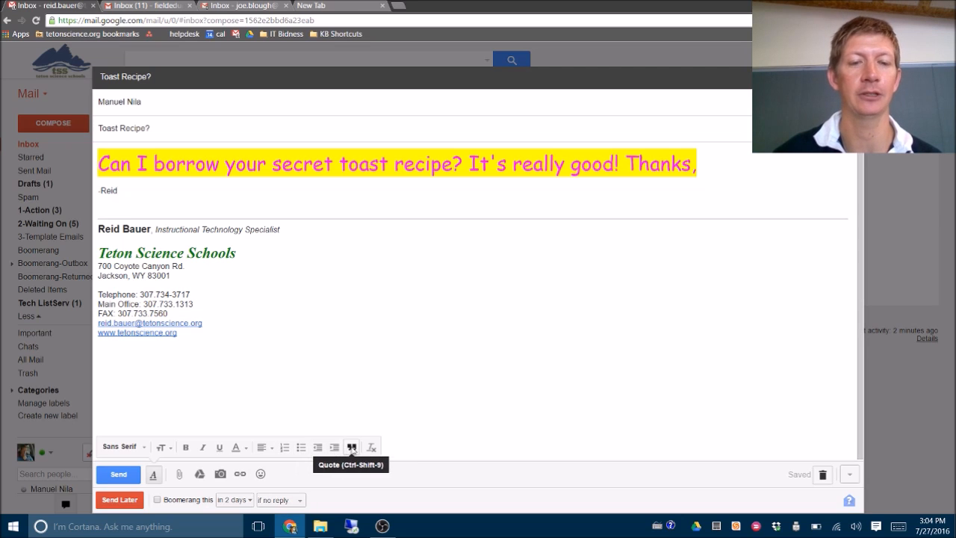
{"action": "left_click", "coordinate": [335, 165]}
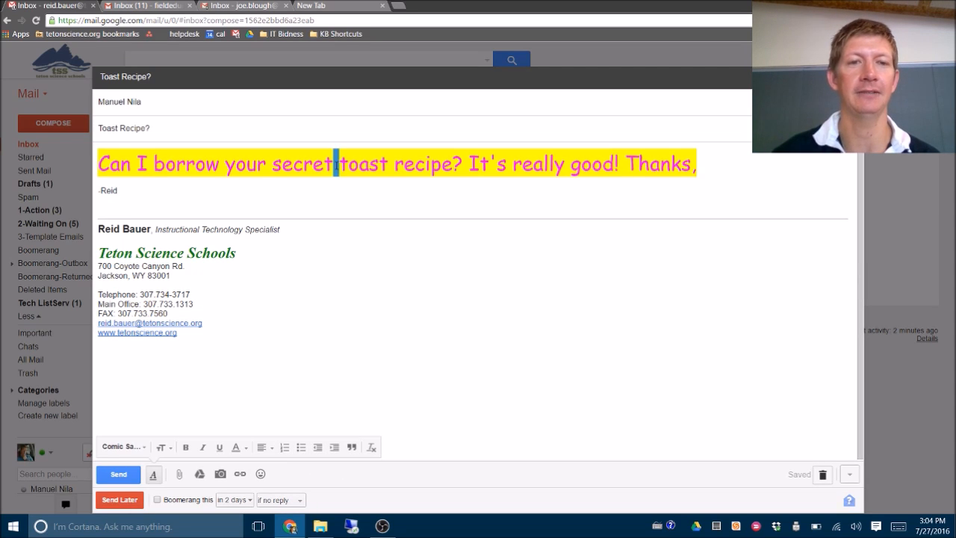
{"action": "triple_click", "coordinate": [362, 168]}
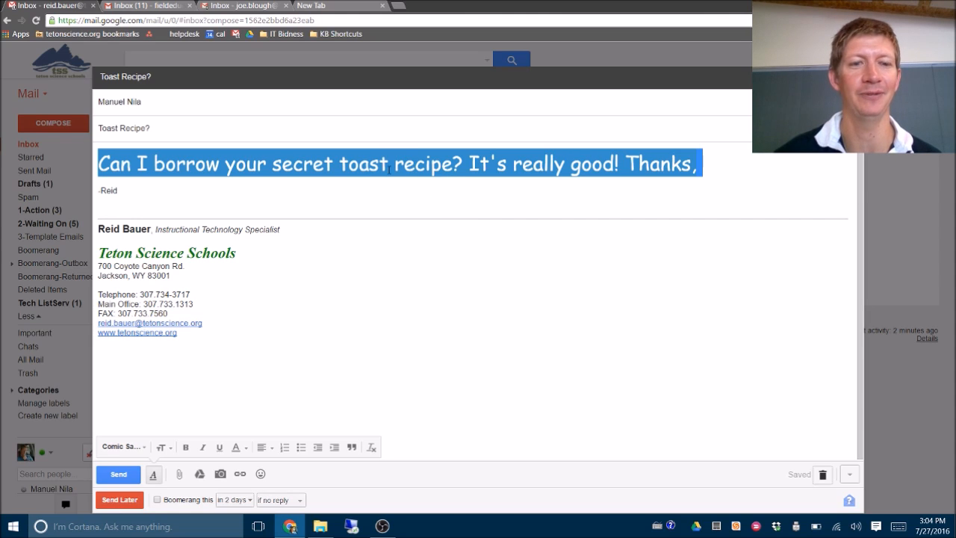
{"action": "left_click", "coordinate": [371, 447]}
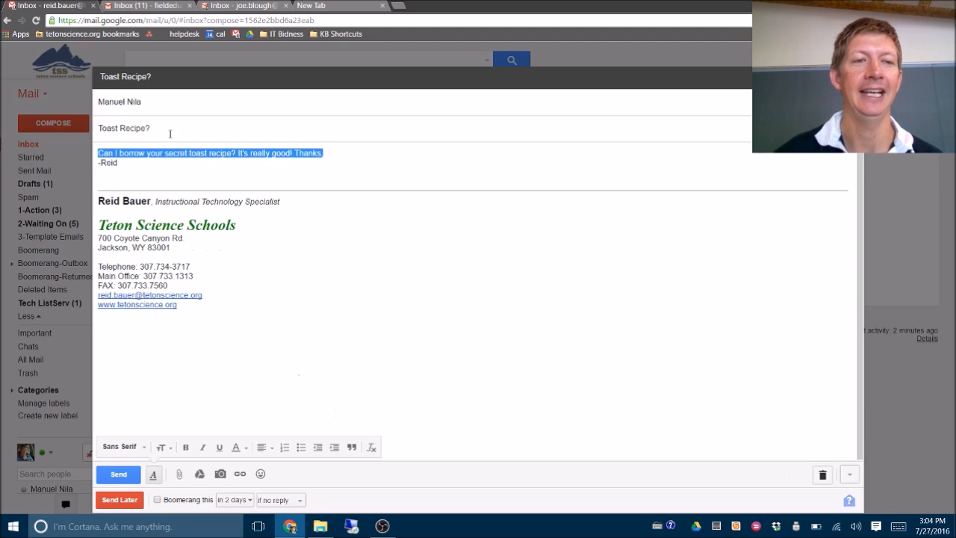
Add blank lines between the body sentence and the sign-off, and hide the formatting options
{"action": "left_click", "coordinate": [330, 152]}
{"action": "key", "text": "Return"}
{"action": "key", "text": "Return"}
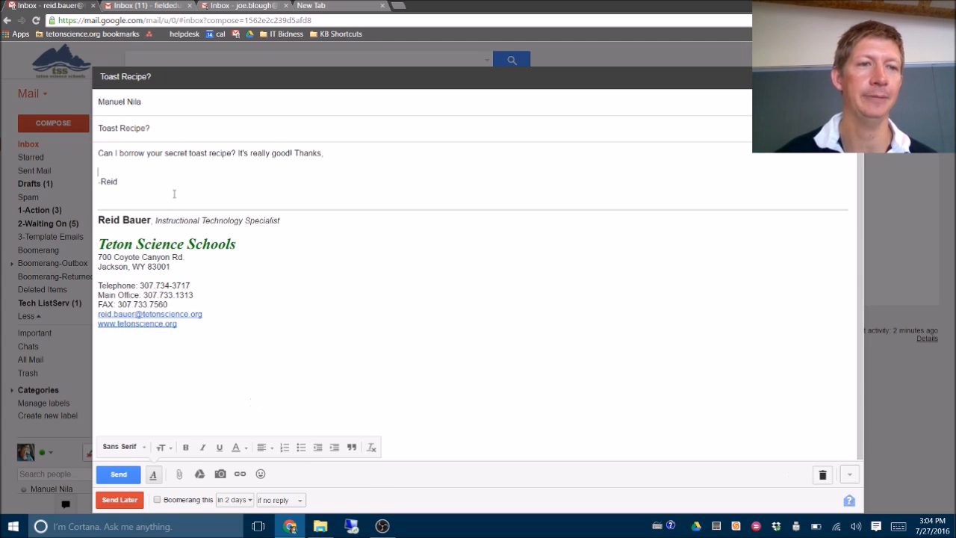
{"action": "left_click", "coordinate": [153, 473]}
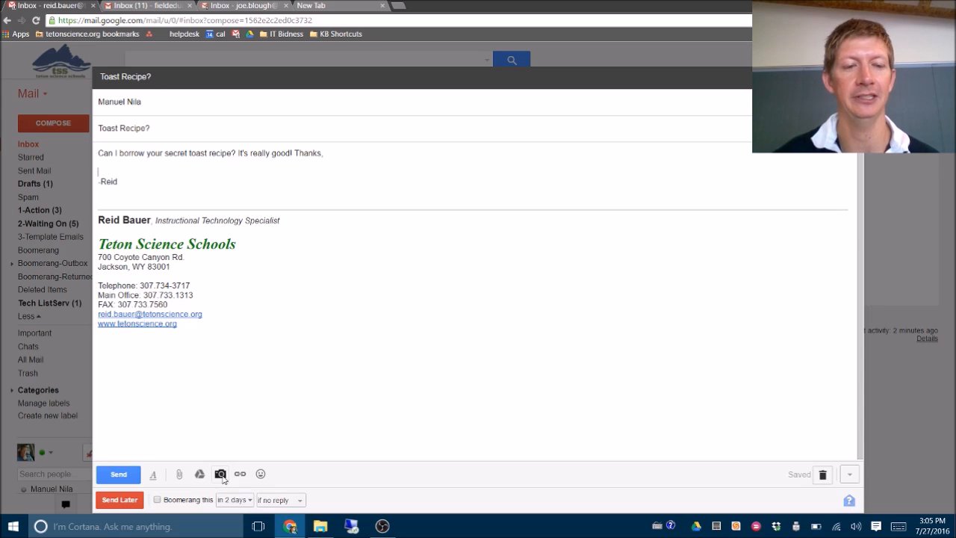
Upload the photo "Dont Hassel the Hoff.jpg" from the Google Photos folder and insert it inline above the sign-off
{"action": "left_click", "coordinate": [219, 475]}
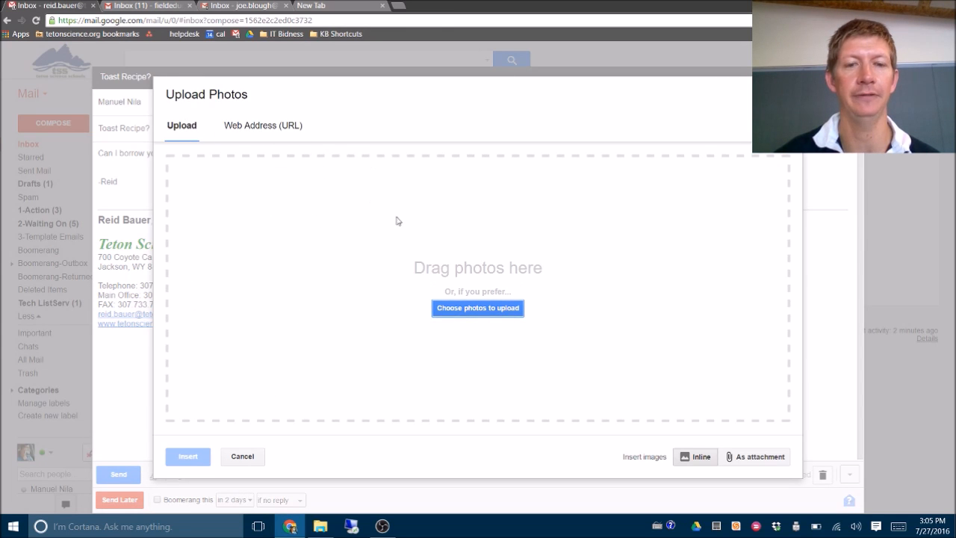
{"action": "left_click", "coordinate": [471, 308]}
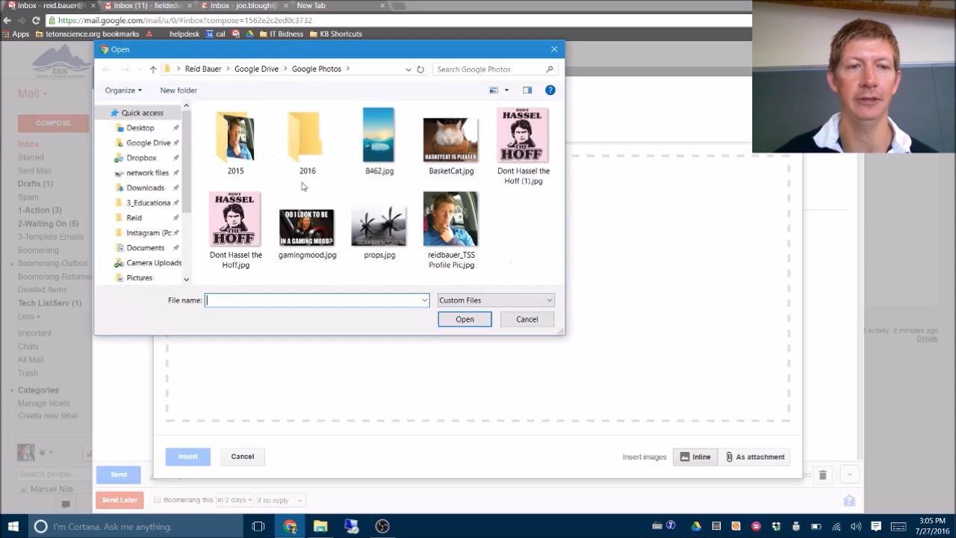
{"action": "left_click", "coordinate": [235, 224]}
{"action": "left_click", "coordinate": [463, 319]}
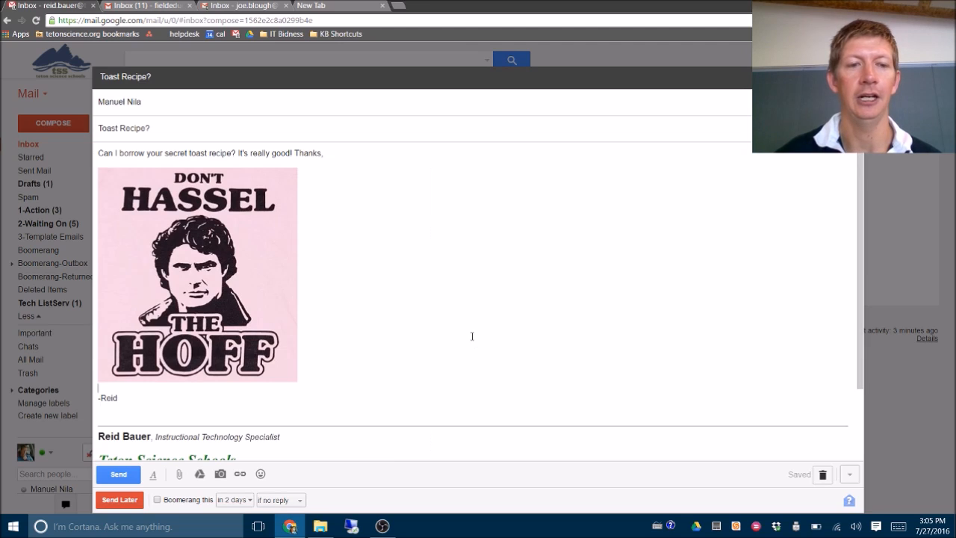
{"action": "key", "text": "ctrl+Return"}
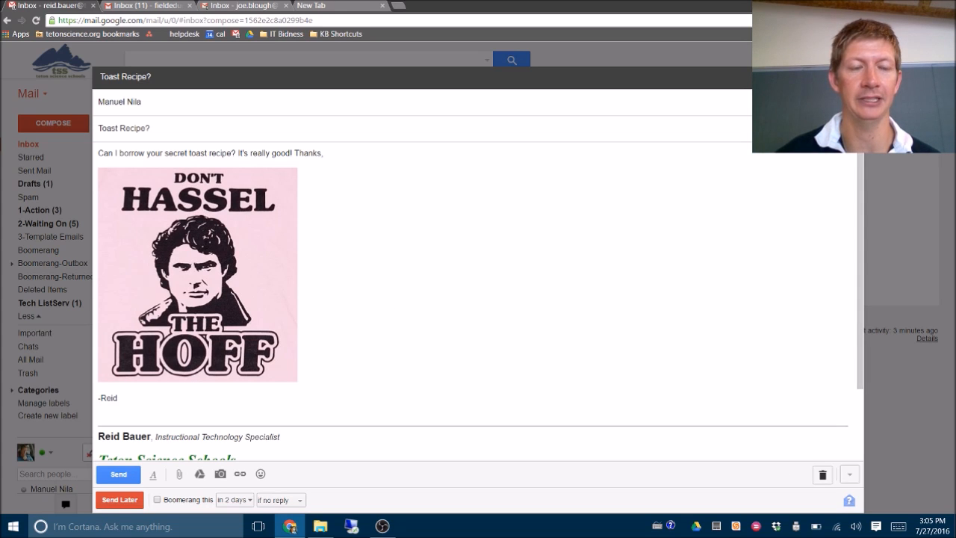
Resize the inline picture, first enlarging it and finally shrinking it to about half its inserted width
{"action": "left_click", "coordinate": [221, 369]}
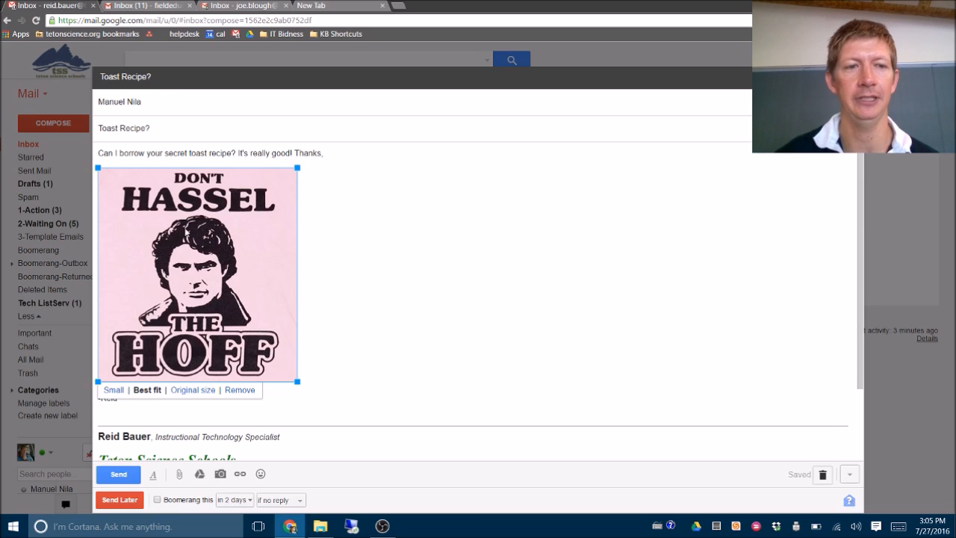
{"action": "left_click", "coordinate": [209, 152]}
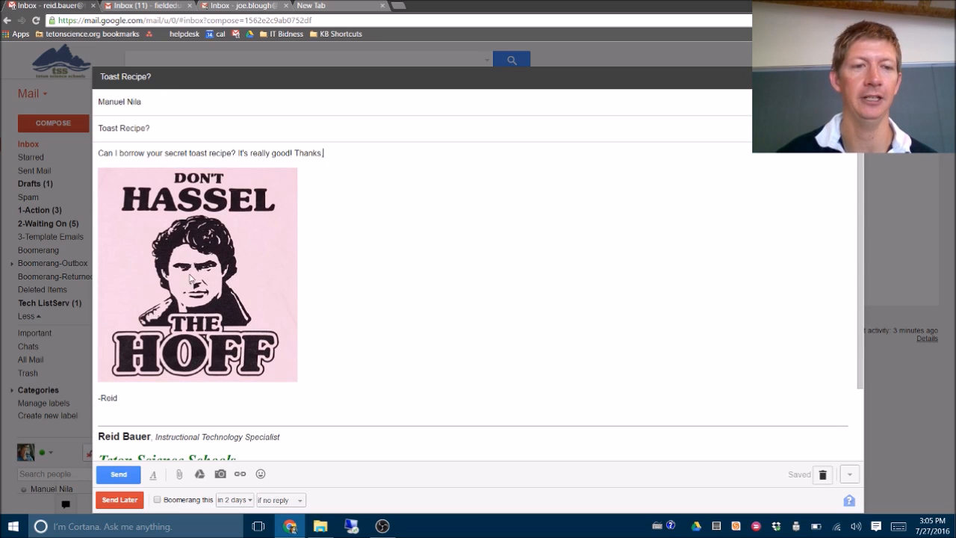
{"action": "left_click", "coordinate": [191, 274]}
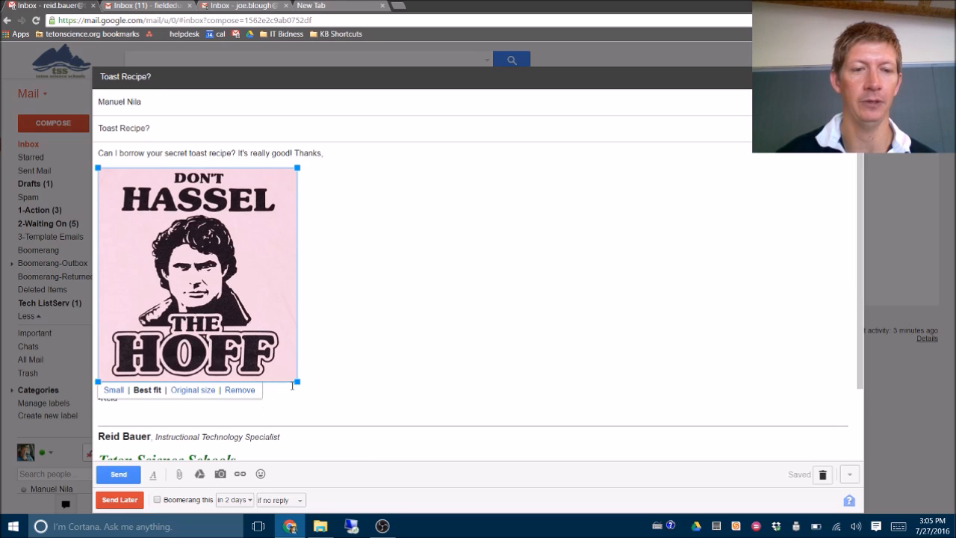
{"action": "left_click_drag", "start_coordinate": [298, 382], "coordinate": [401, 495]}
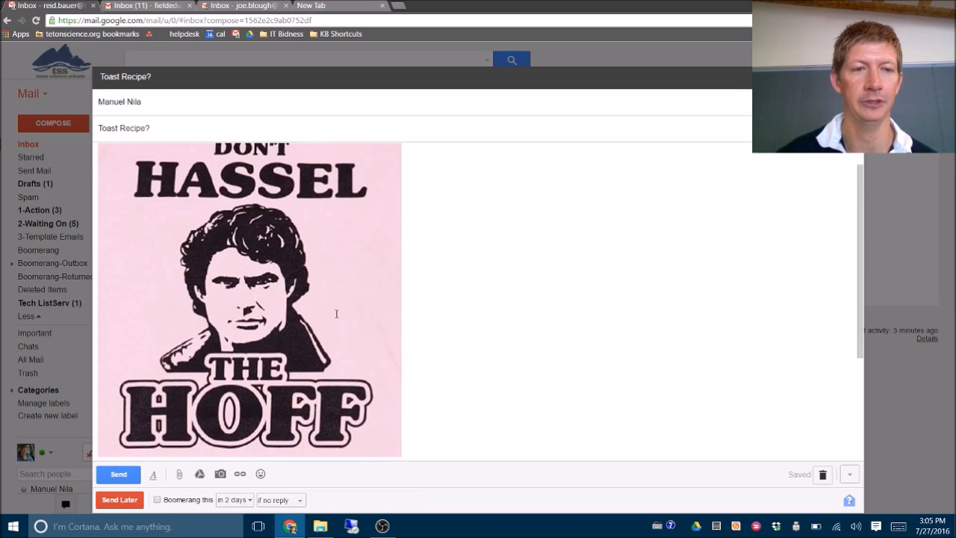
{"action": "left_click", "coordinate": [385, 390]}
{"action": "left_click_drag", "start_coordinate": [401, 406], "coordinate": [208, 201]}
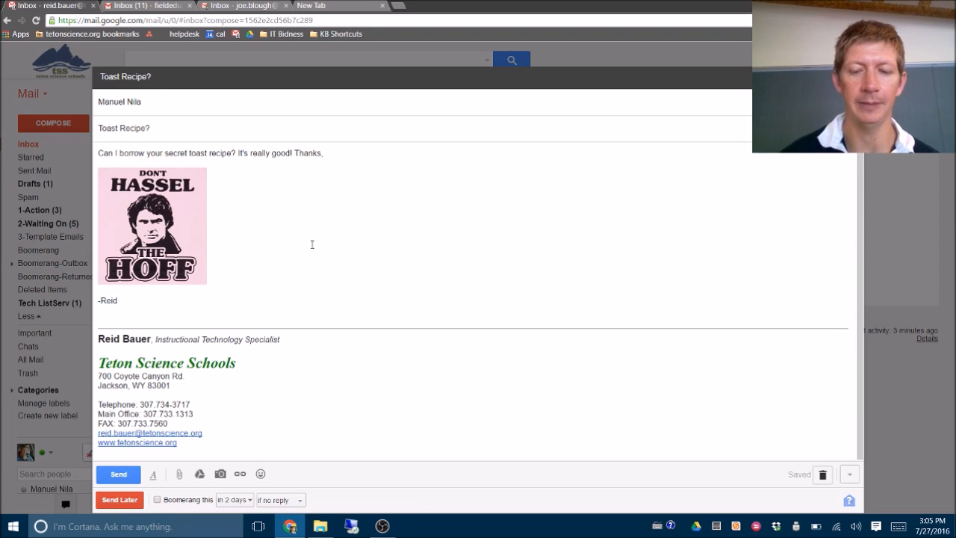
Insert a sunglasses face emoji and a sheep emoji on a new line between the picture and the sign-off
{"action": "key", "text": "Return"}
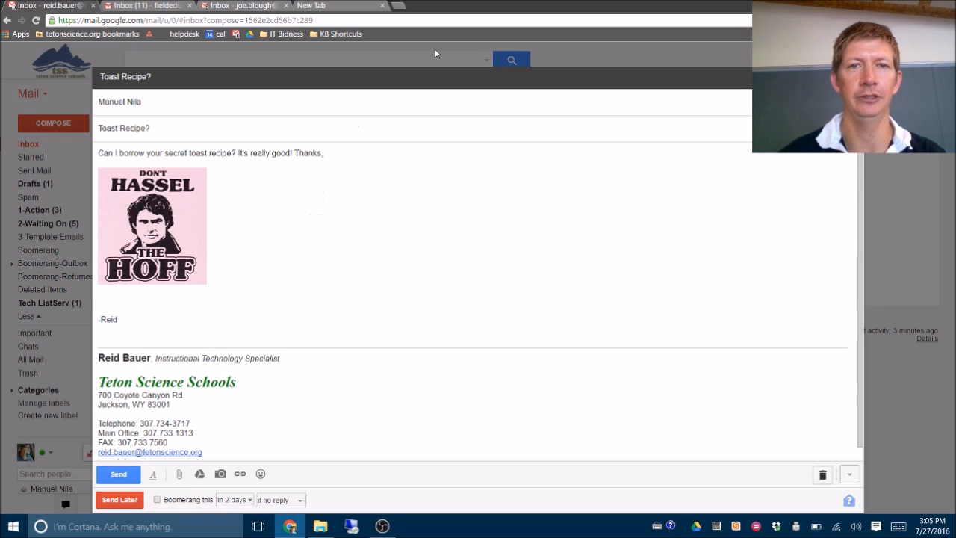
{"action": "left_click", "coordinate": [260, 474]}
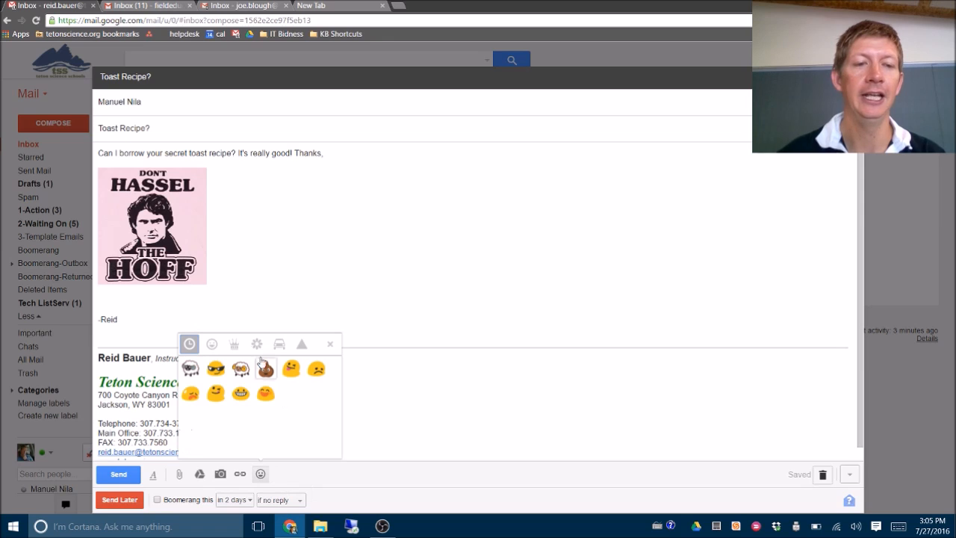
{"action": "left_click", "coordinate": [215, 369]}
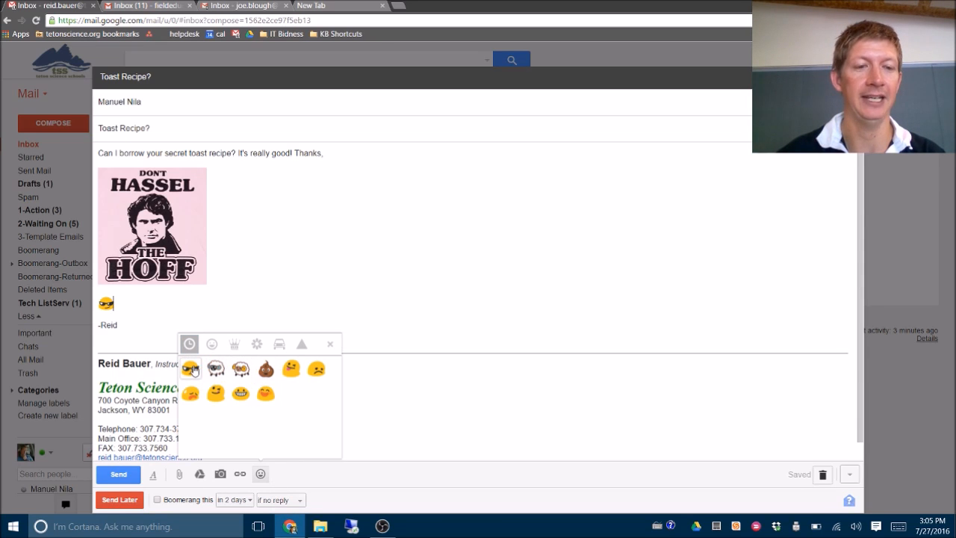
{"action": "left_click", "coordinate": [215, 368]}
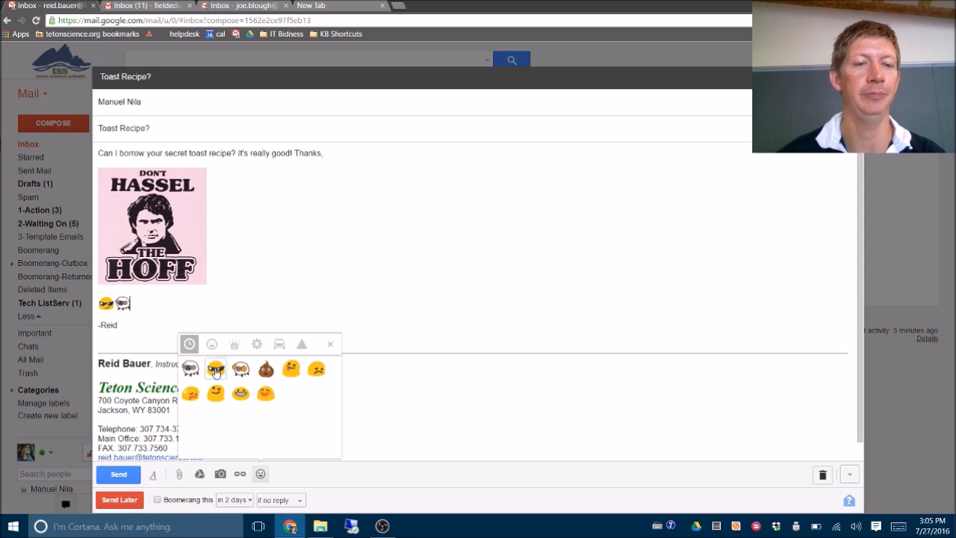
Look through the animal and nature emoji and close the emoji picker
{"action": "left_click", "coordinate": [257, 344]}
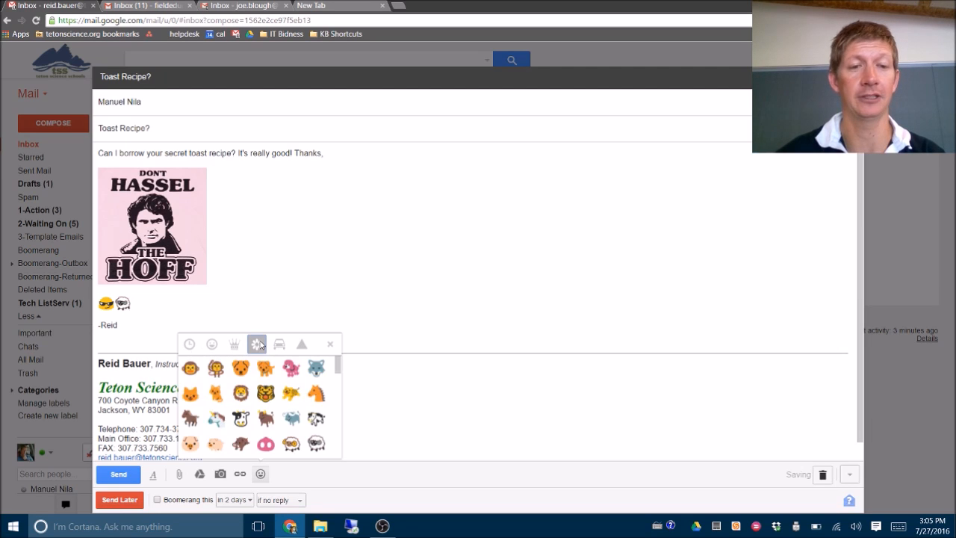
{"action": "scroll", "coordinate": [257, 384], "scroll_direction": "down", "scroll_amount": 3}
{"action": "scroll", "coordinate": [257, 384], "scroll_direction": "up", "scroll_amount": 3}
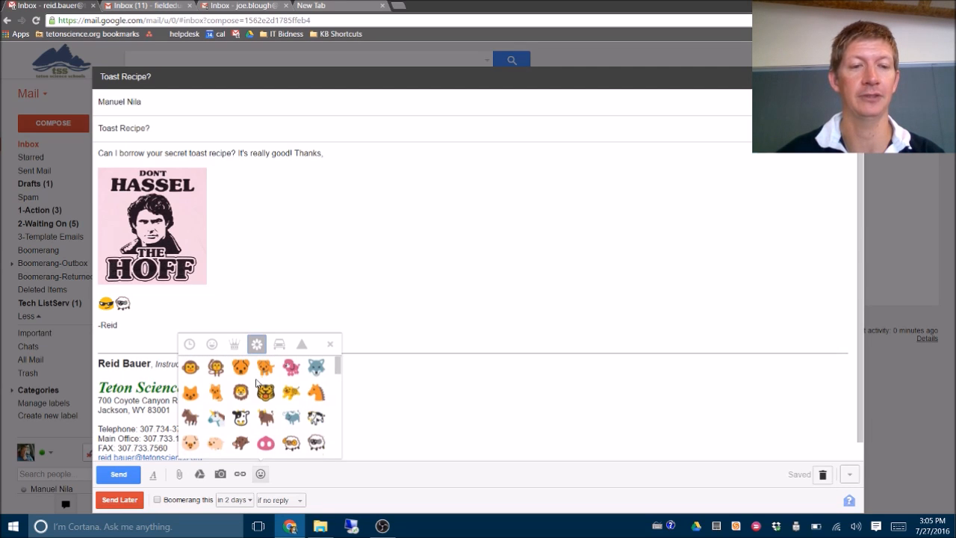
{"action": "scroll", "coordinate": [257, 384], "scroll_direction": "down", "scroll_amount": 3}
{"action": "left_click", "coordinate": [329, 343]}
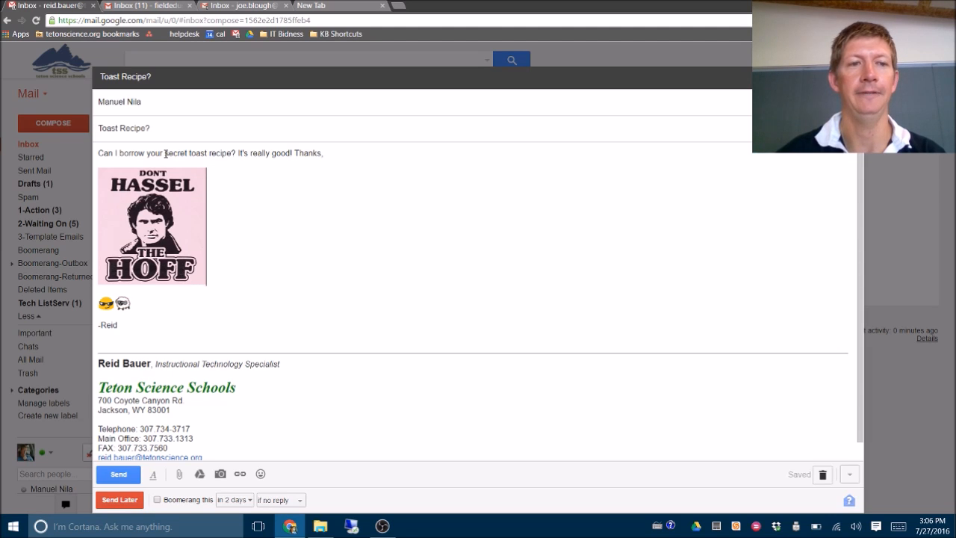
{"action": "left_click_drag", "start_coordinate": [165, 153], "coordinate": [226, 153]}
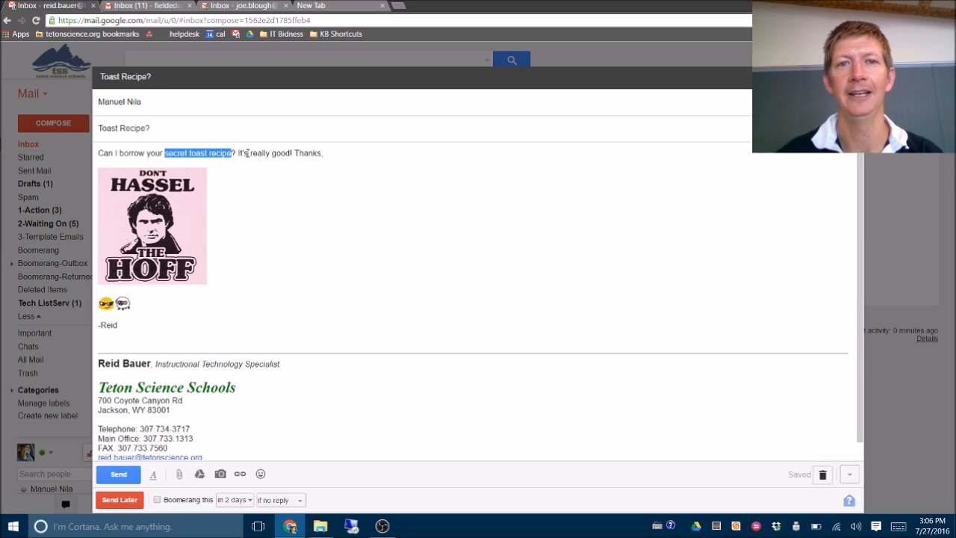
{"action": "left_click", "coordinate": [197, 153]}
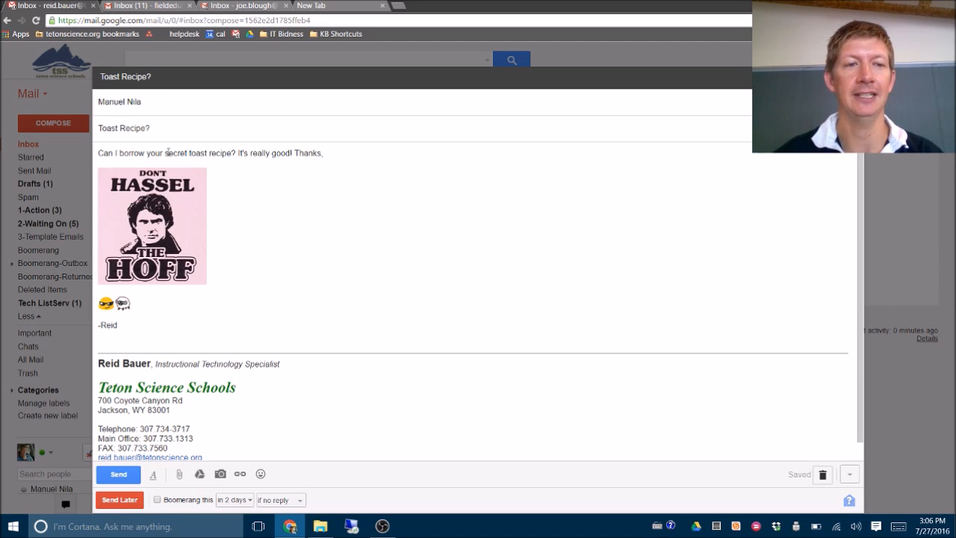
{"action": "left_click_drag", "start_coordinate": [166, 152], "coordinate": [229, 157]}
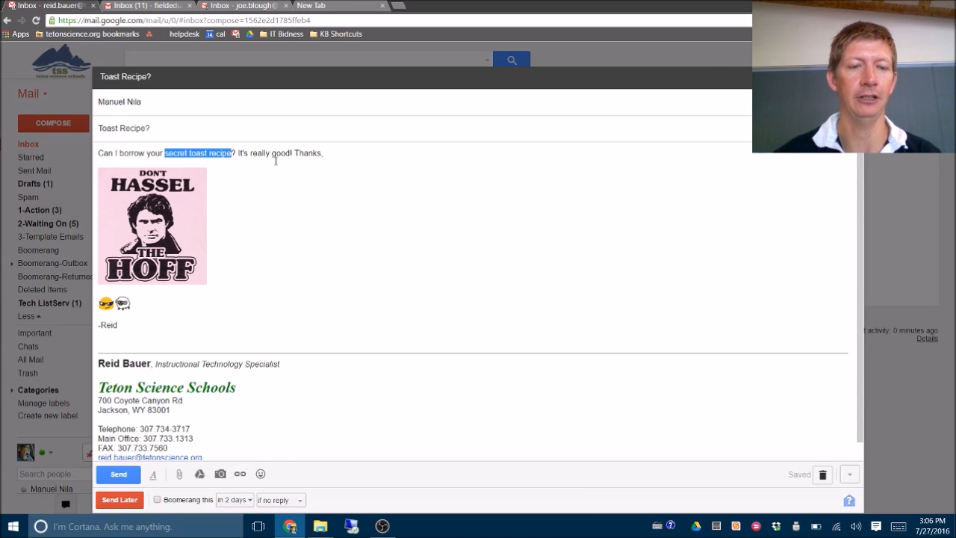
{"action": "key", "text": "ctrl+k"}
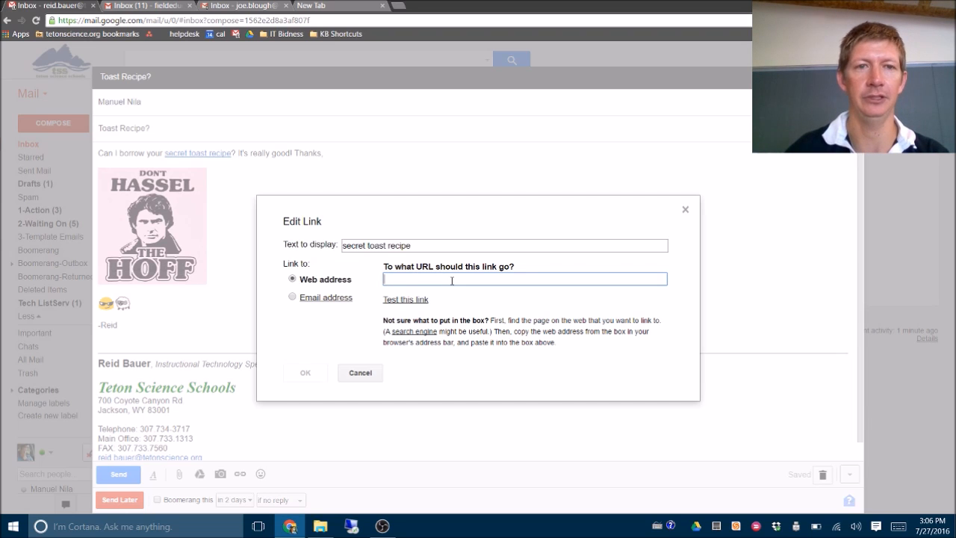
{"action": "type", "text": "www.te"}
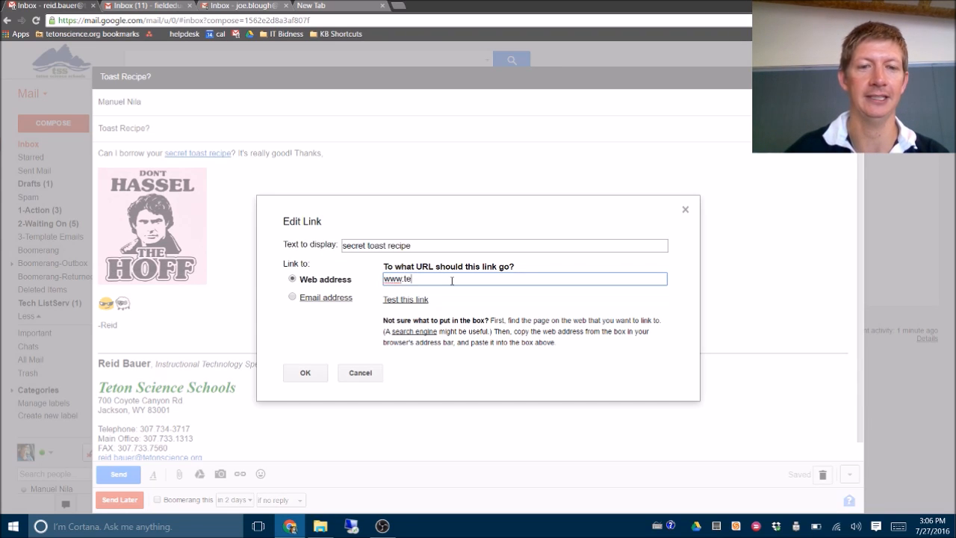
{"action": "type", "text": "tonscience.org"}
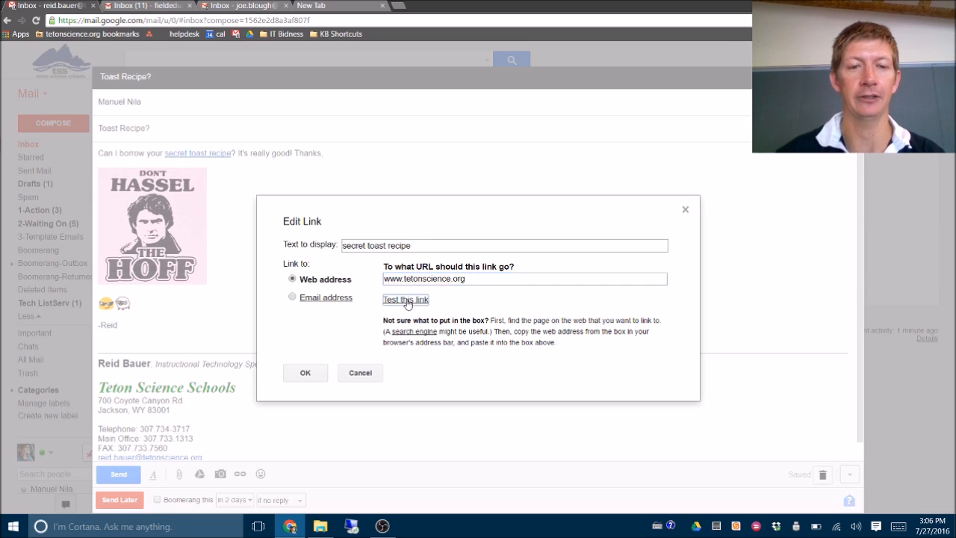
Test the link's target page, close that page and apply the link to the text
{"action": "left_click", "coordinate": [406, 299]}
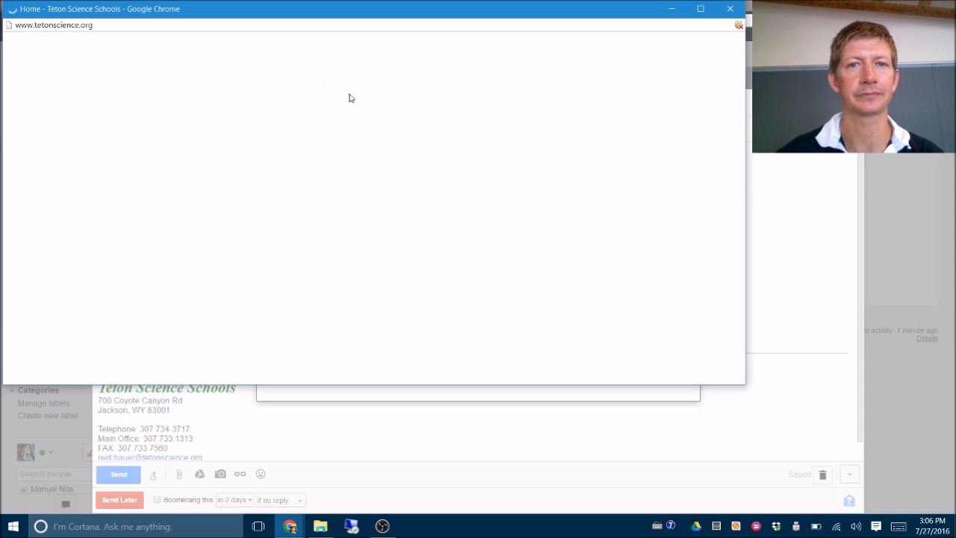
{"action": "scroll", "coordinate": [267, 187], "scroll_direction": "down", "scroll_amount": 8}
{"action": "scroll", "coordinate": [266, 187], "scroll_direction": "up", "scroll_amount": 8}
{"action": "left_click", "coordinate": [725, 10]}
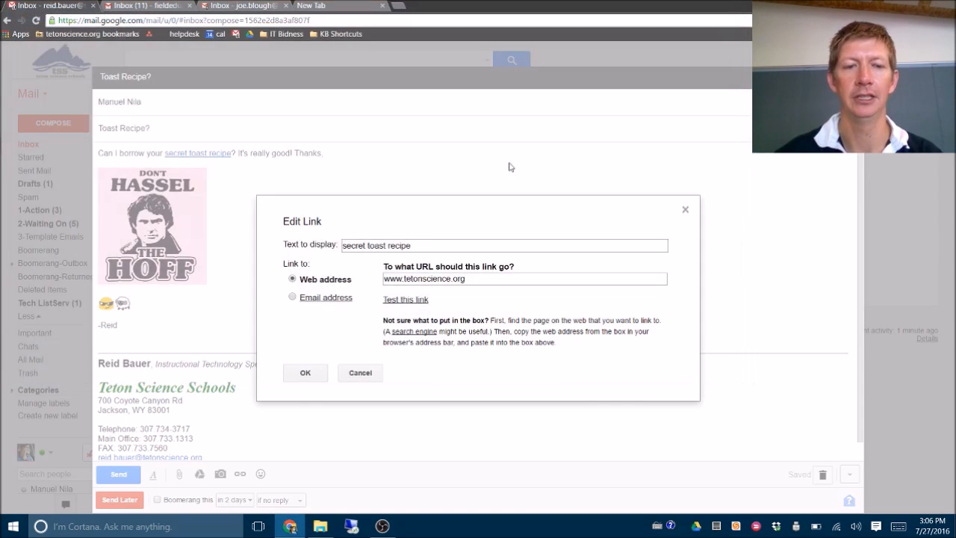
{"action": "left_click", "coordinate": [301, 367]}
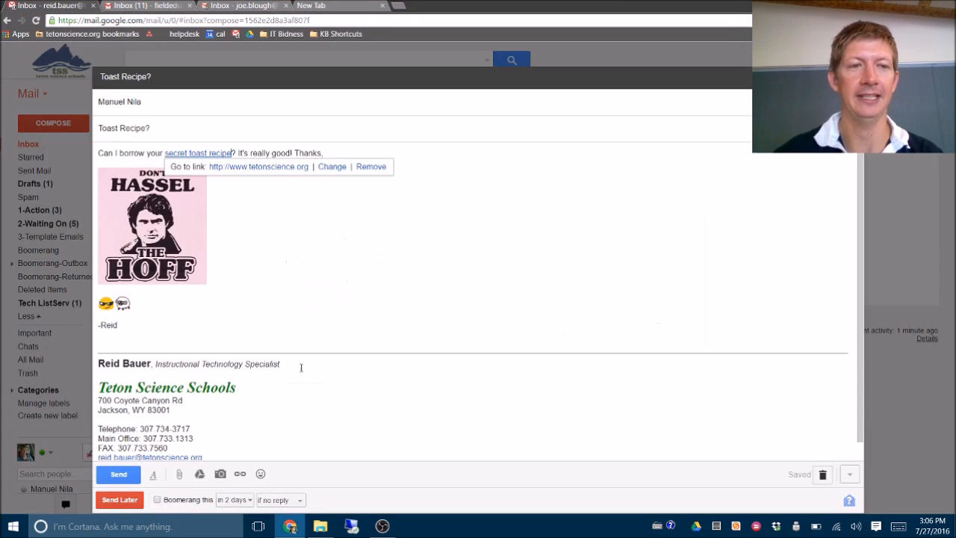
{"action": "left_click", "coordinate": [339, 149]}
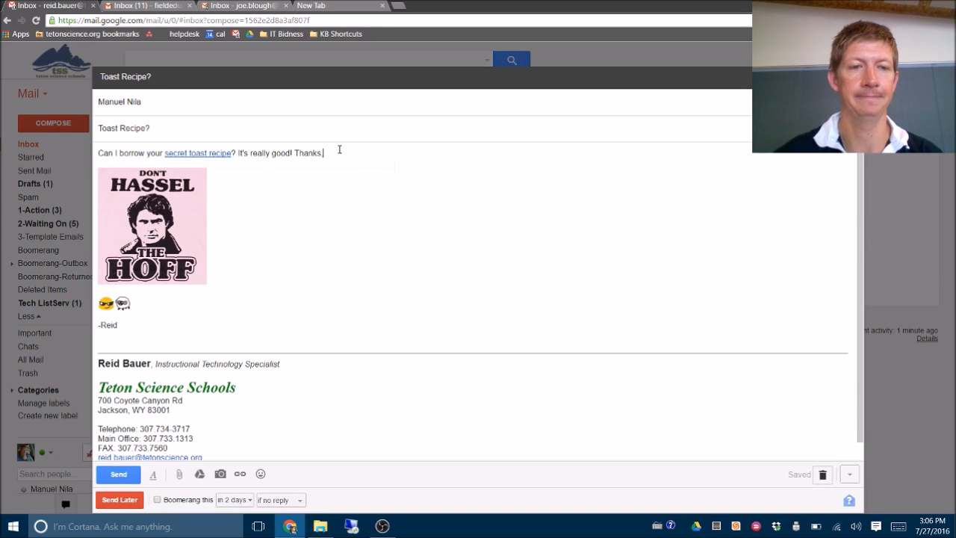
Misspell "toast" as "tost" inside the linked text and dismiss the link options
{"action": "triple_click", "coordinate": [197, 154]}
{"action": "left_click", "coordinate": [198, 153]}
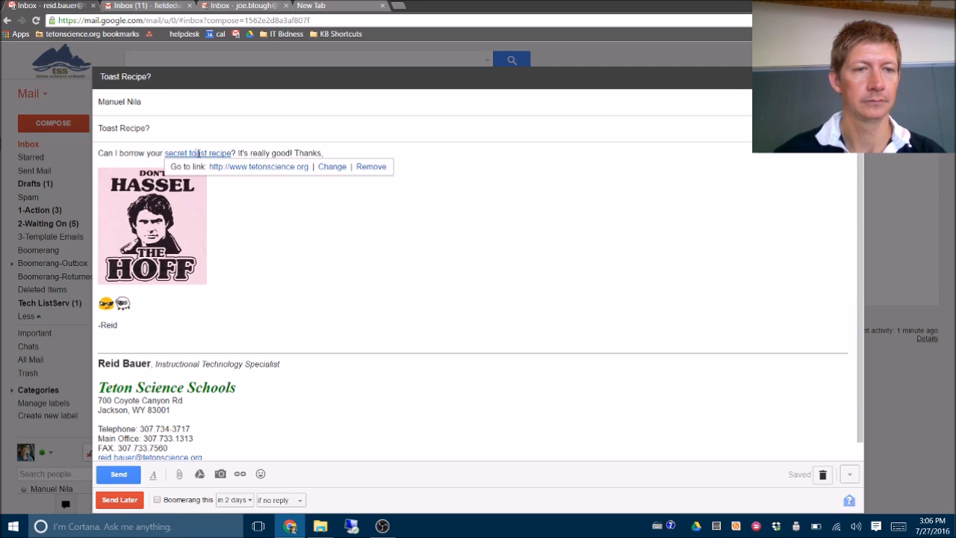
{"action": "key", "text": "BackSpace"}
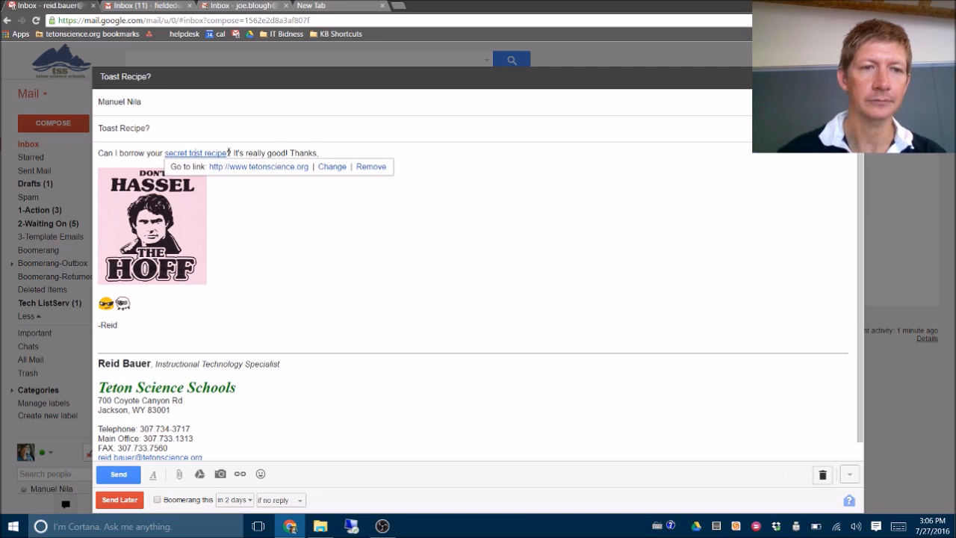
{"action": "left_click", "coordinate": [237, 166]}
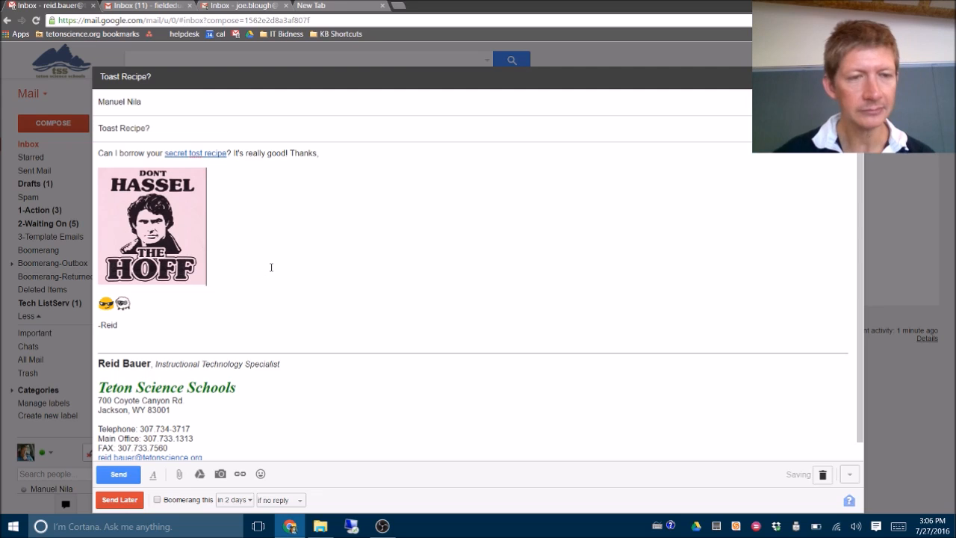
Delete the telephone line from the signature, undo the deletion and dismiss the link options
{"action": "scroll", "coordinate": [252, 256], "scroll_direction": "down", "scroll_amount": 1}
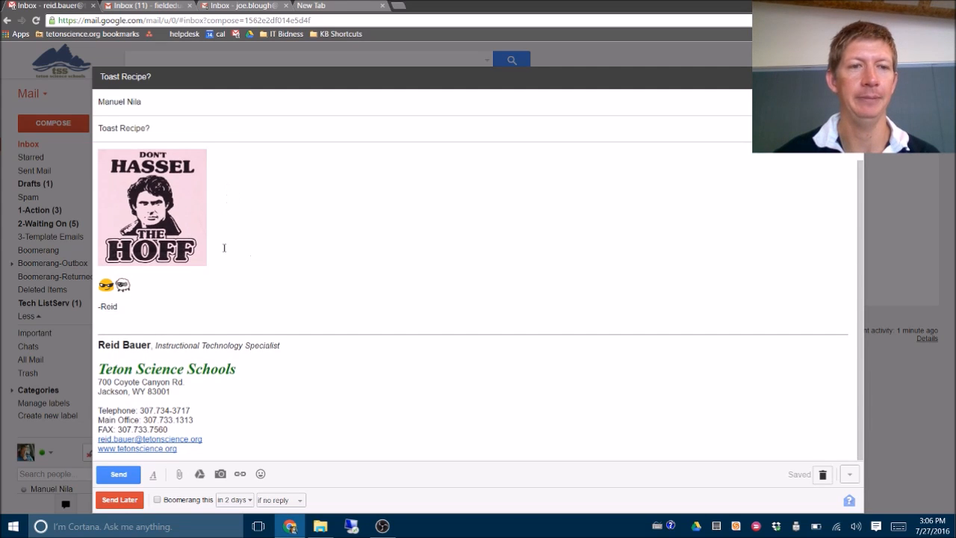
{"action": "left_click", "coordinate": [157, 345]}
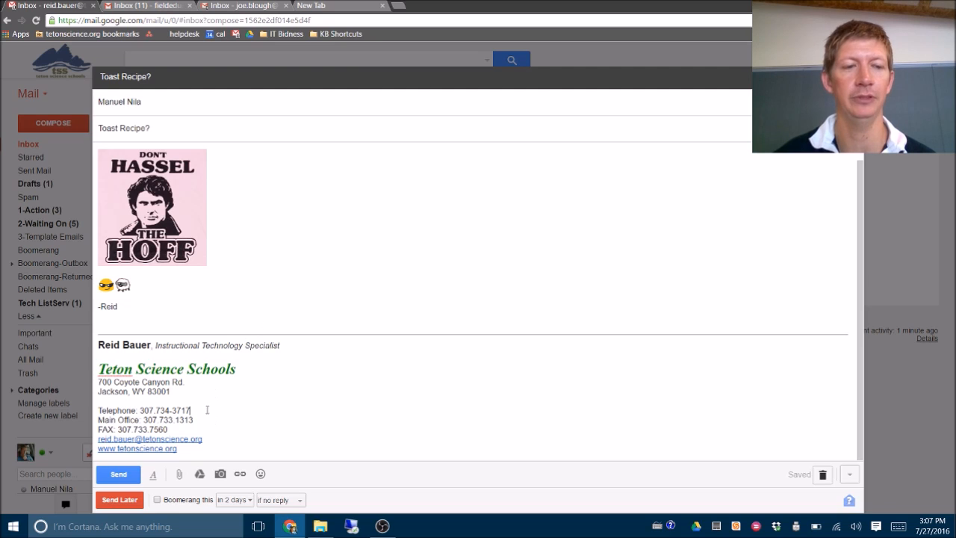
{"action": "mouse_move", "coordinate": [204, 414]}
{"action": "left_mouse_down"}
{"action": "mouse_move", "coordinate": [89, 395]}
{"action": "mouse_move", "coordinate": [41, 407]}
{"action": "left_mouse_up"}
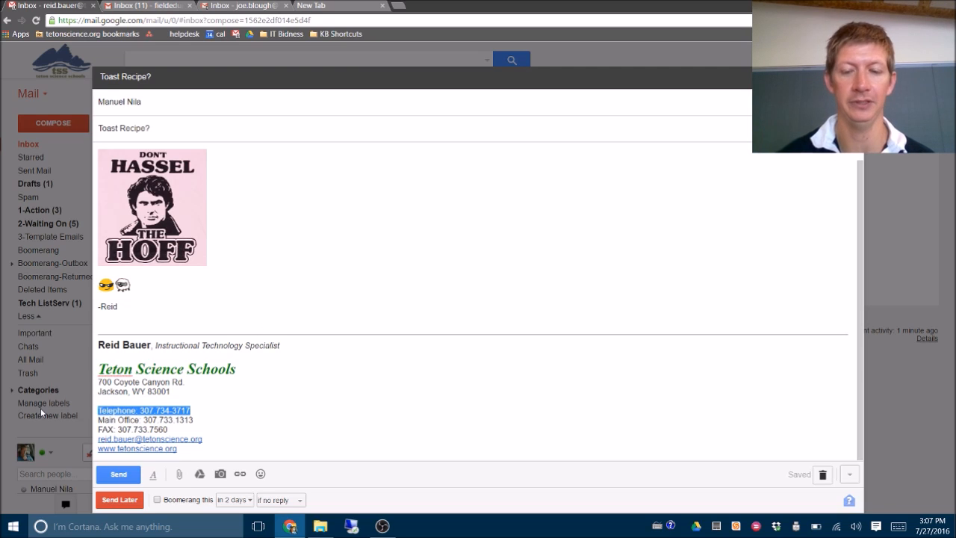
{"action": "key", "text": "BackSpace"}
{"action": "key", "text": "BackSpace"}
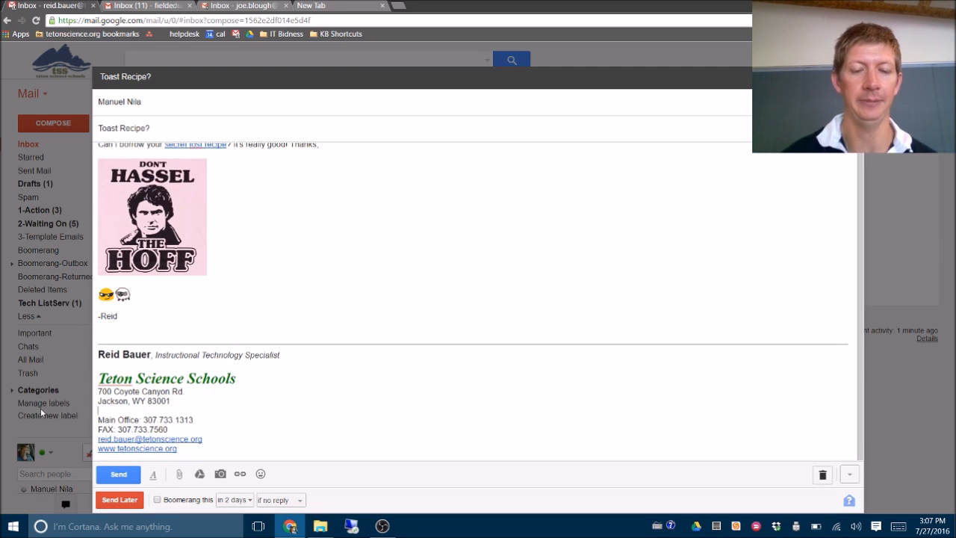
{"action": "key", "text": "ctrl+z"}
{"action": "key", "text": "ctrl+z"}
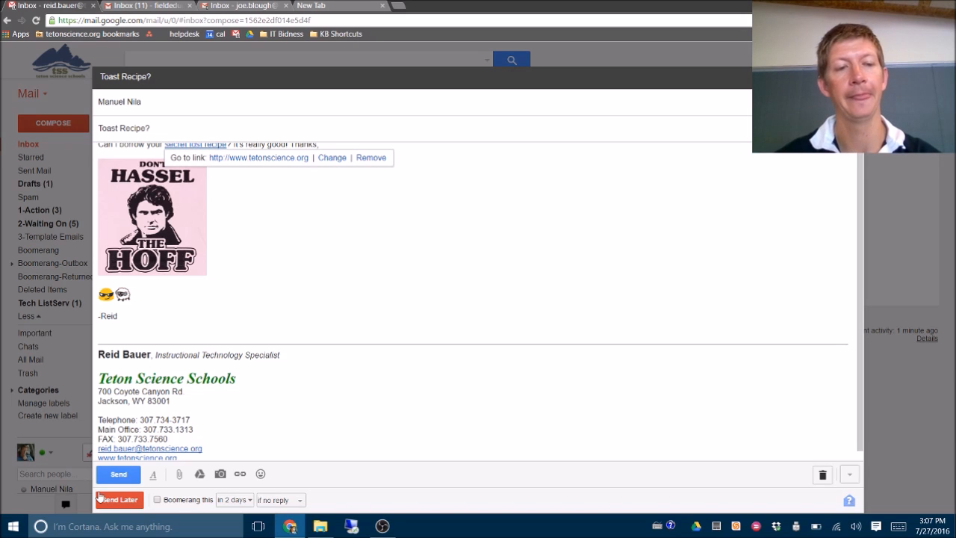
{"action": "scroll", "coordinate": [183, 394], "scroll_direction": "down", "scroll_amount": 1}
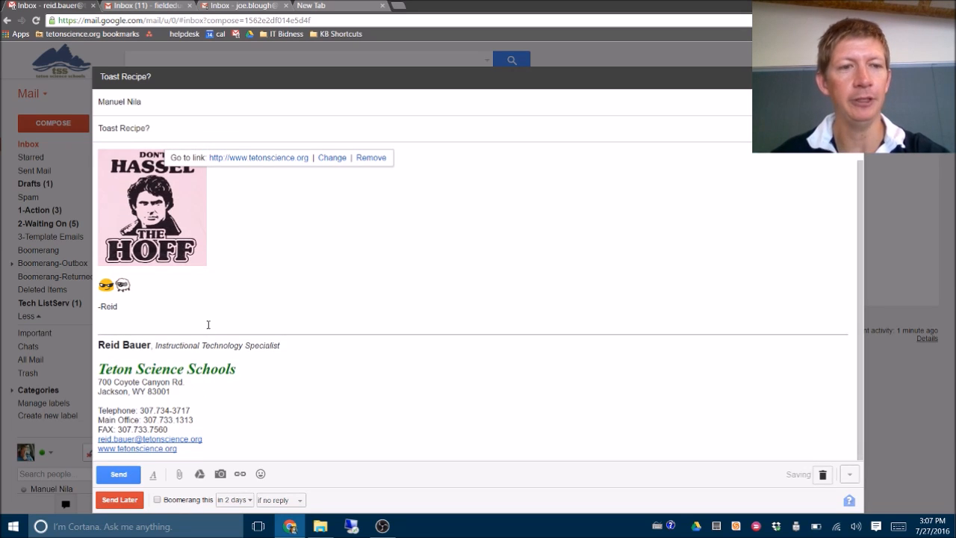
{"action": "scroll", "coordinate": [283, 249], "scroll_direction": "up", "scroll_amount": 1}
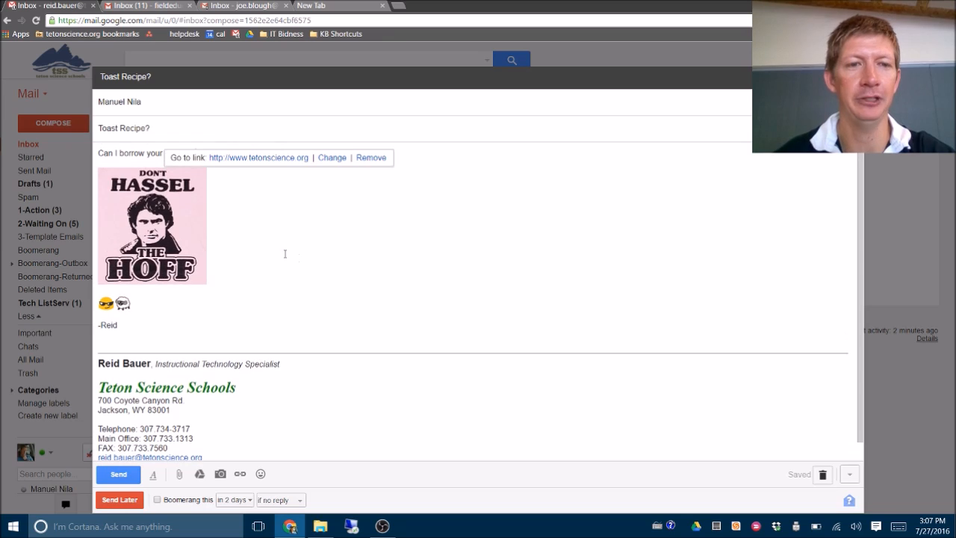
{"action": "left_click", "coordinate": [425, 321]}
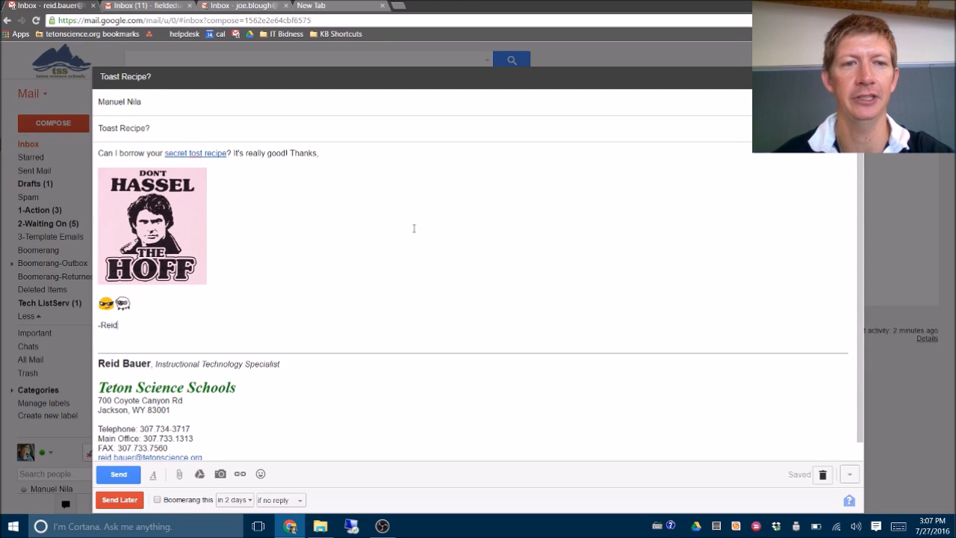
Run a spelling check on the message and replace "tost" in the linked text with the suggestion "toast"
{"action": "left_click", "coordinate": [847, 478]}
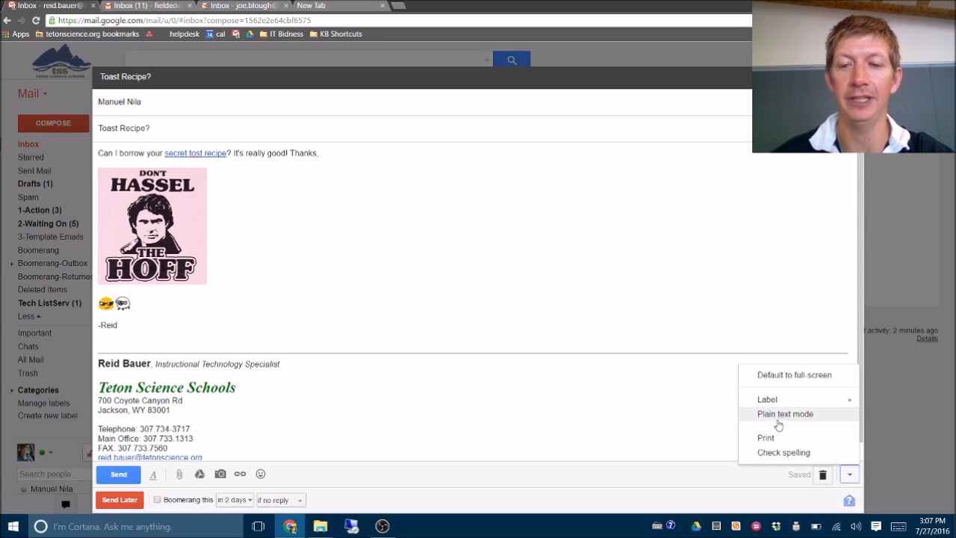
{"action": "left_click", "coordinate": [771, 454]}
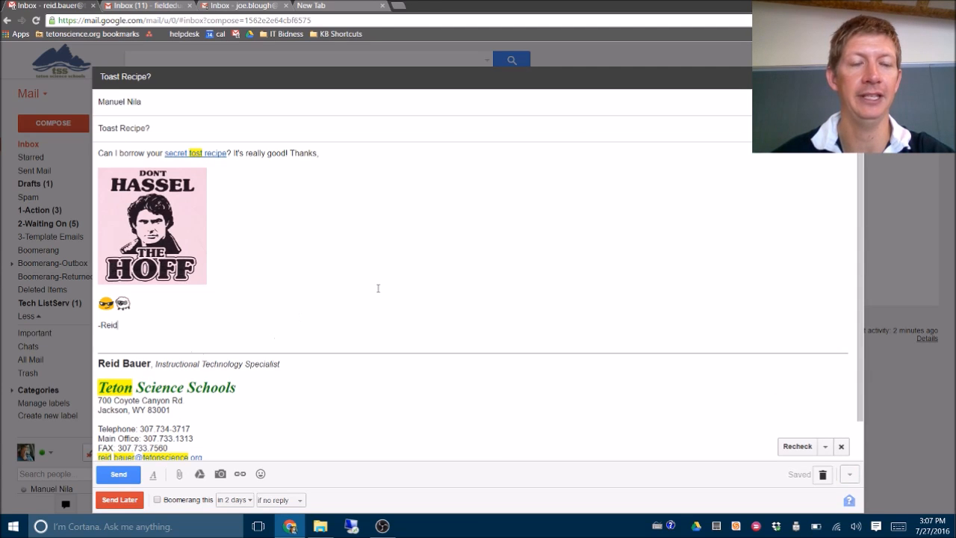
{"action": "right_click", "coordinate": [198, 152]}
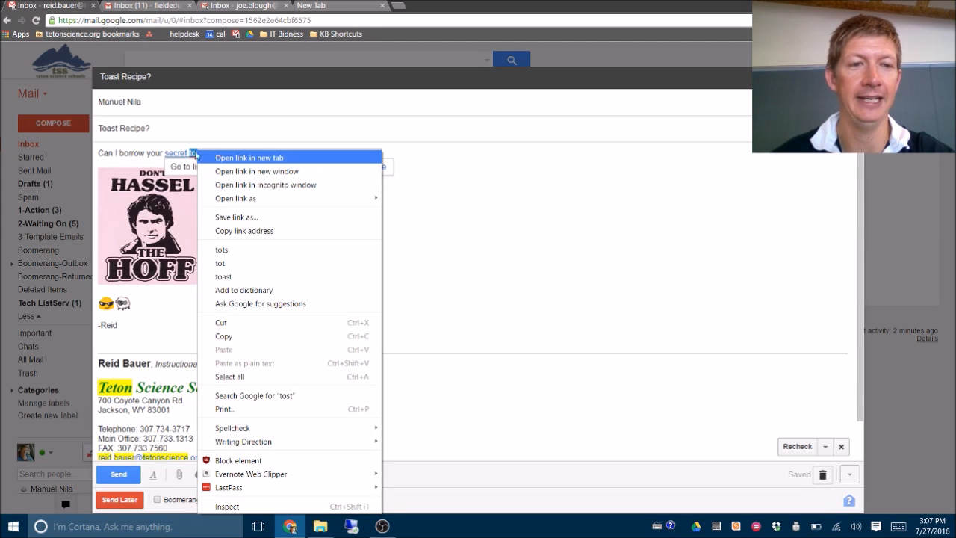
{"action": "left_click", "coordinate": [545, 237]}
{"action": "left_click", "coordinate": [193, 154]}
{"action": "left_click", "coordinate": [192, 153]}
{"action": "left_click", "coordinate": [192, 153]}
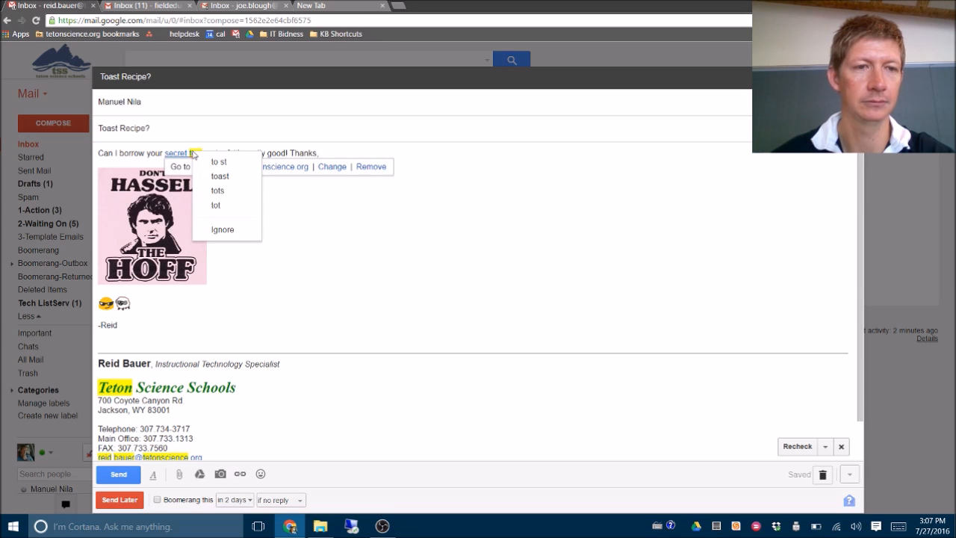
{"action": "left_click", "coordinate": [220, 175]}
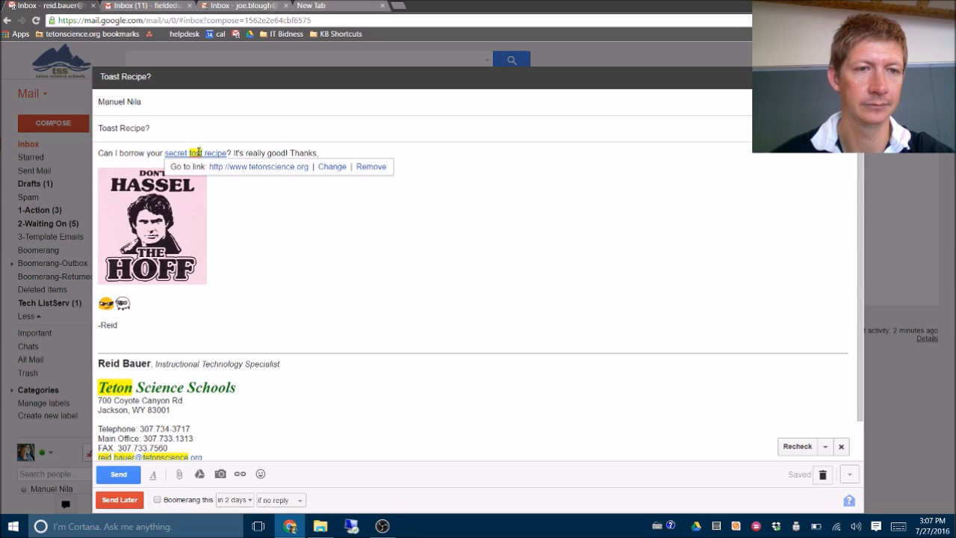
{"action": "left_click", "coordinate": [199, 153]}
{"action": "left_click", "coordinate": [223, 177]}
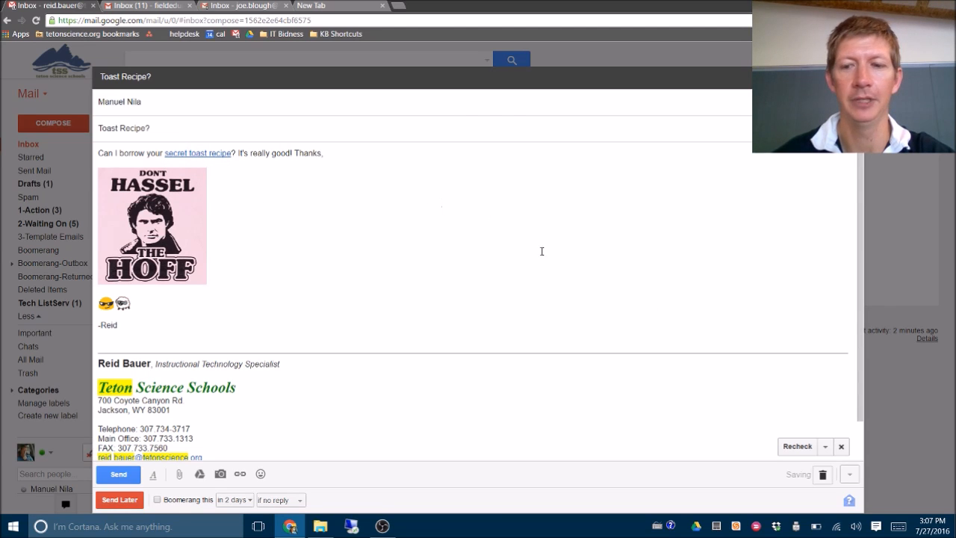
Close the spelling check and send the email
{"action": "left_click", "coordinate": [840, 446]}
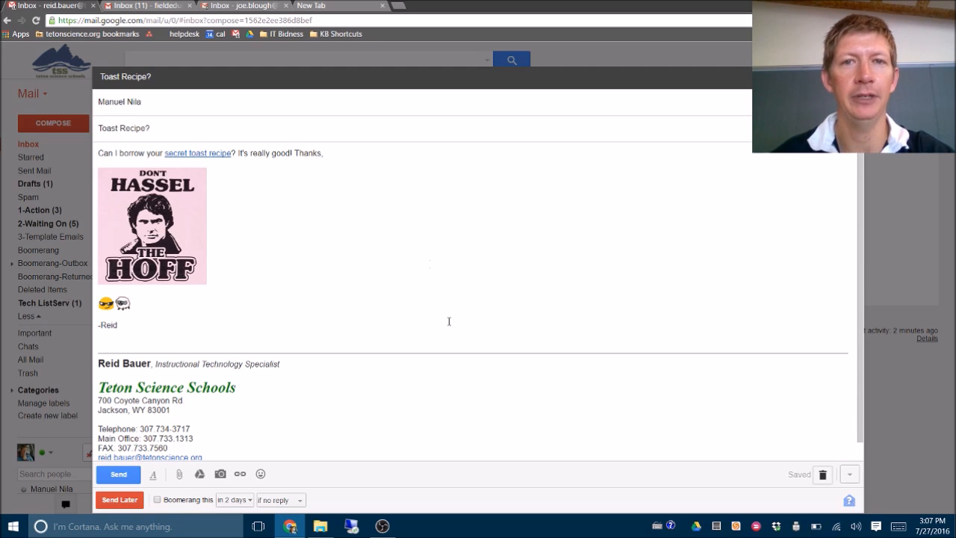
{"action": "left_click", "coordinate": [117, 475]}
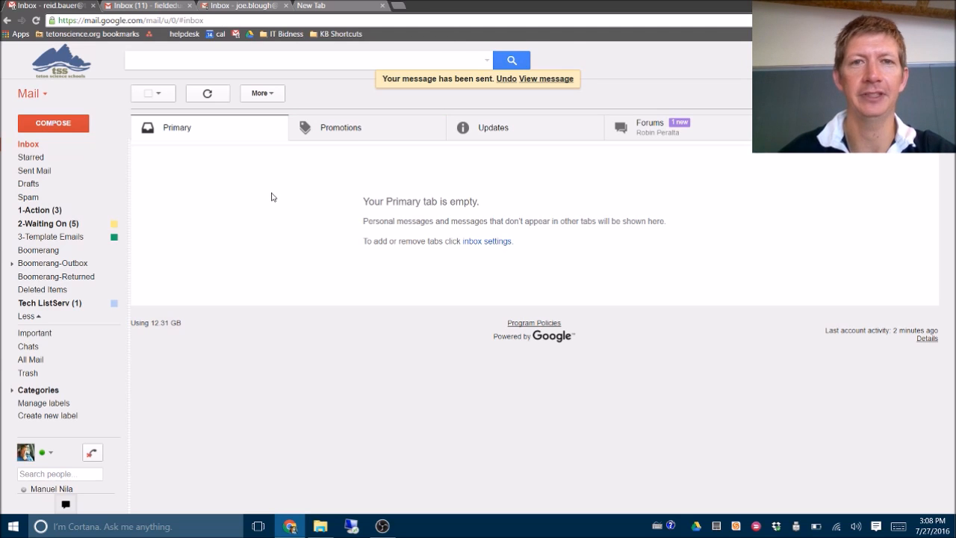
Start a new email and expand the compose window to full screen
{"action": "key", "text": "c"}
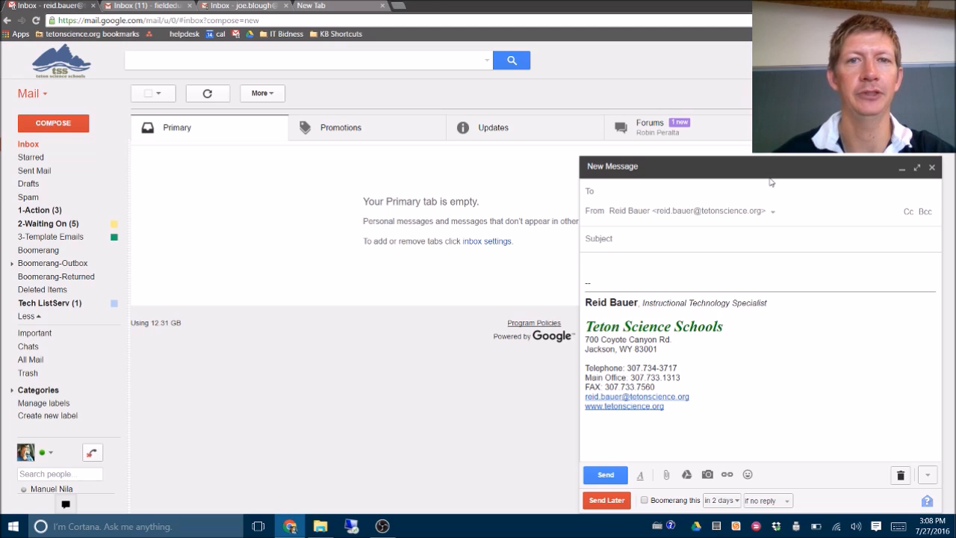
{"action": "left_click", "coordinate": [917, 168]}
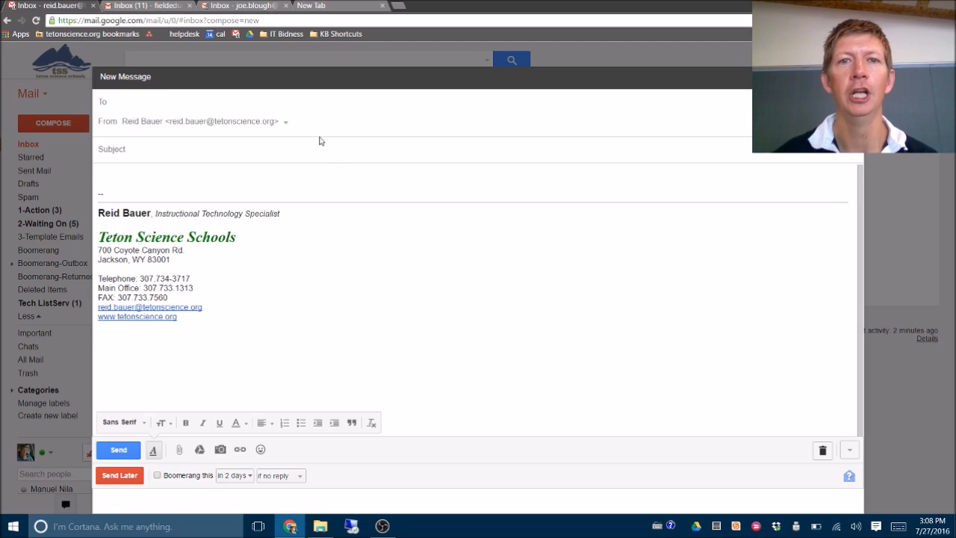
Review the font and text size choices for the new message and hide the formatting options
{"action": "left_click", "coordinate": [138, 422]}
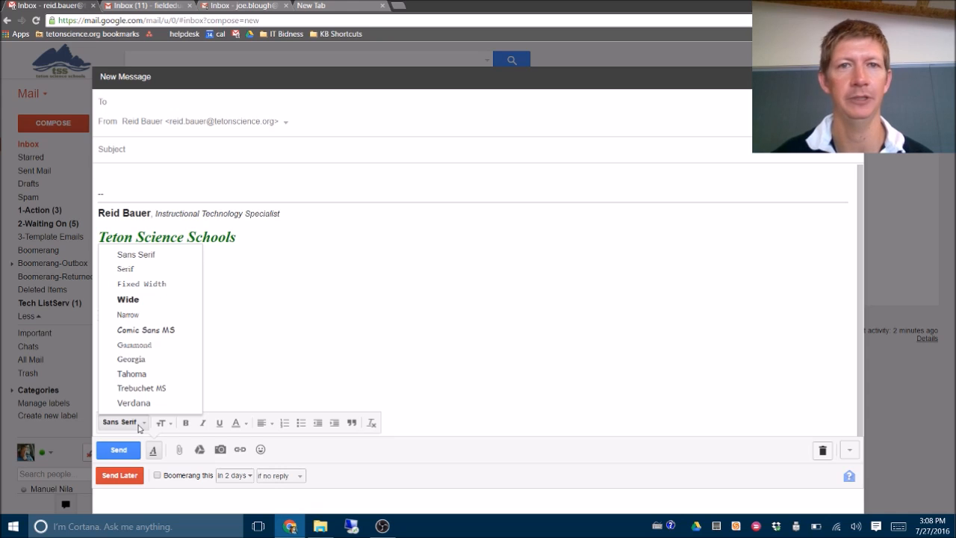
{"action": "left_click", "coordinate": [139, 424]}
{"action": "left_click", "coordinate": [137, 424]}
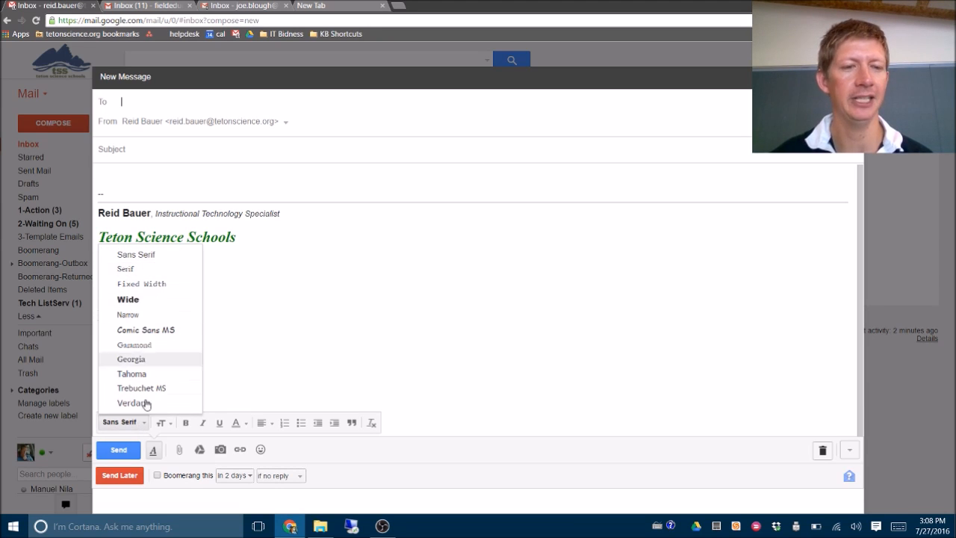
{"action": "left_click", "coordinate": [126, 424]}
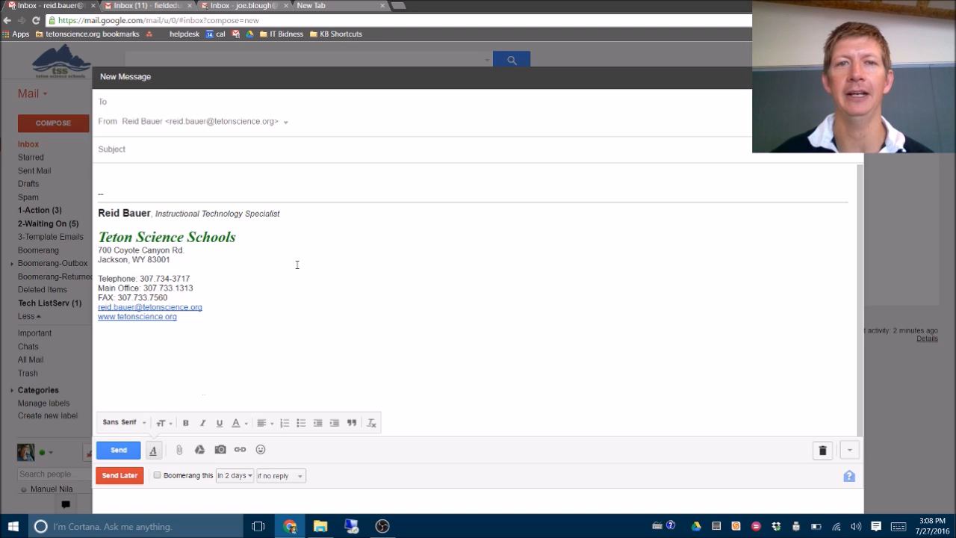
{"action": "left_click", "coordinate": [268, 171]}
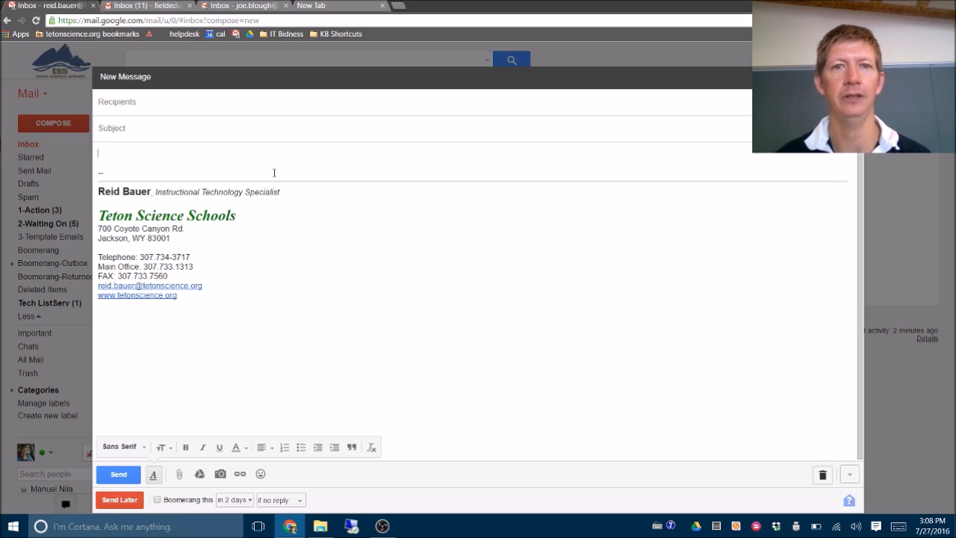
{"action": "left_click", "coordinate": [163, 446]}
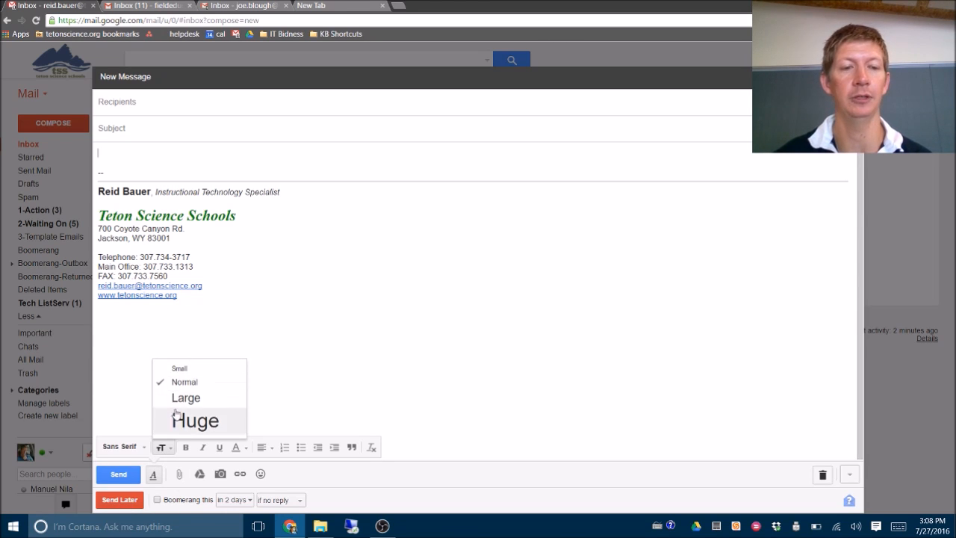
{"action": "left_click", "coordinate": [417, 348]}
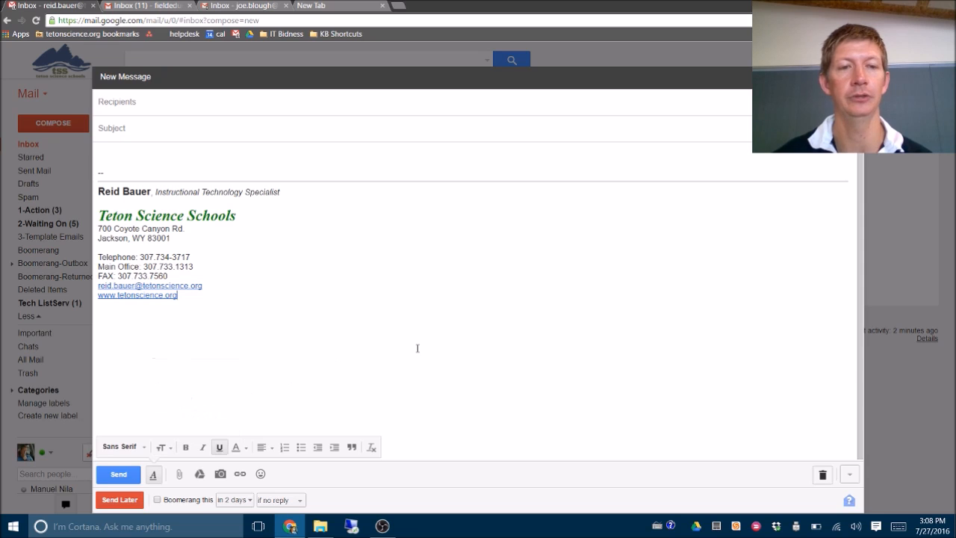
{"action": "left_click", "coordinate": [153, 474]}
{"action": "left_click", "coordinate": [382, 130]}
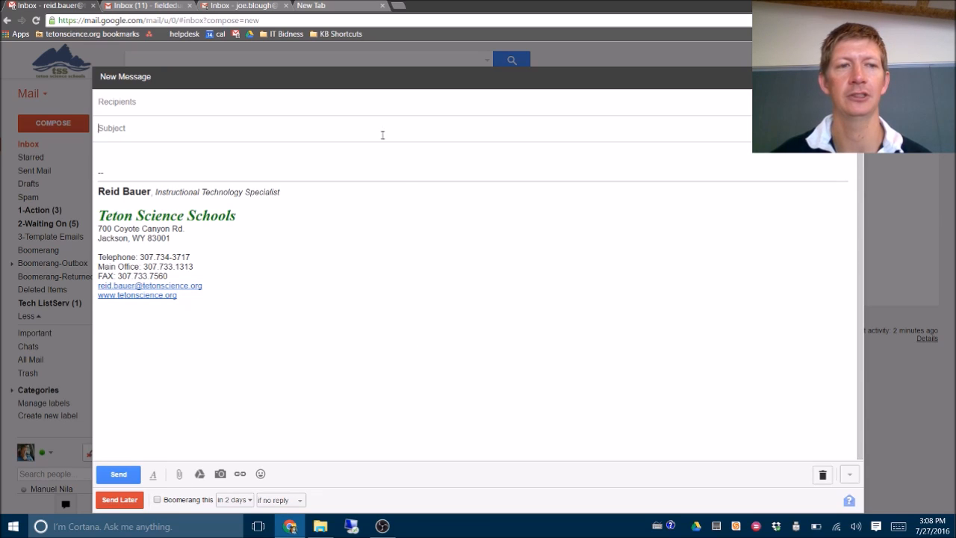
{"action": "left_click", "coordinate": [426, 153]}
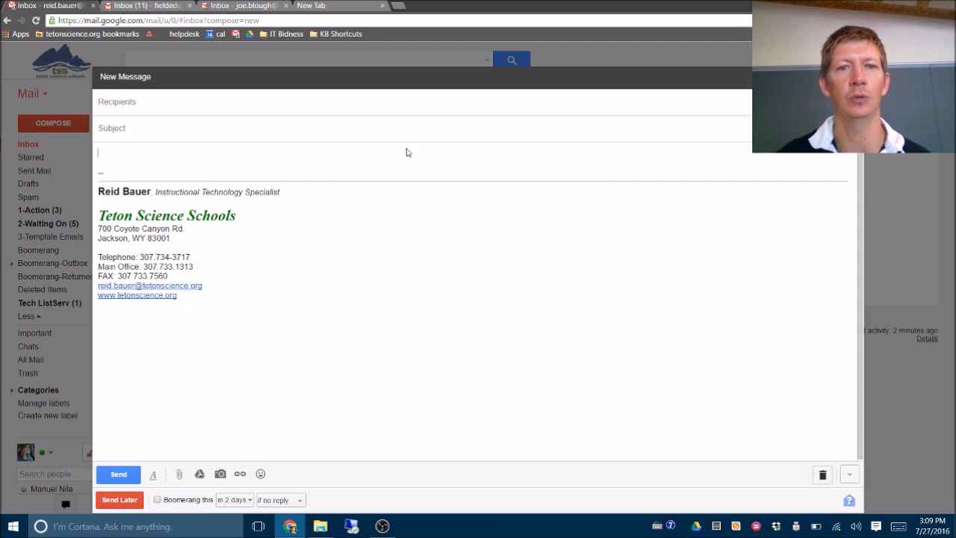
{"action": "left_click", "coordinate": [342, 107]}
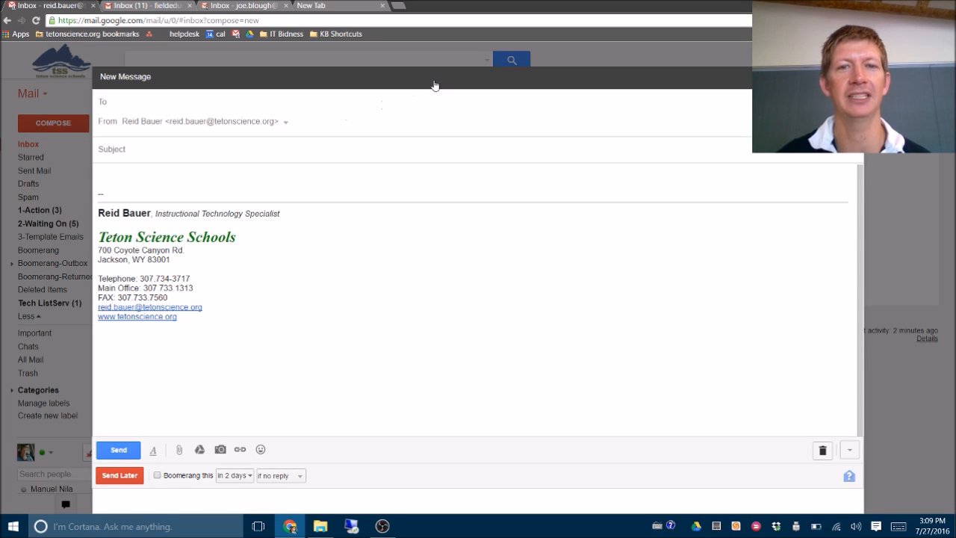
{"action": "left_click", "coordinate": [411, 144]}
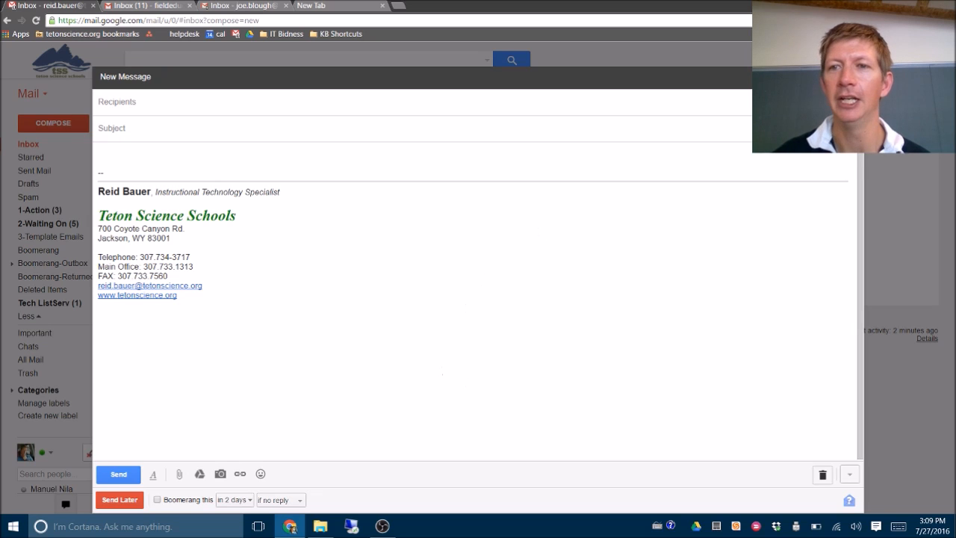
Minimize all open windows to show the desktop
{"action": "key", "text": "super+d"}
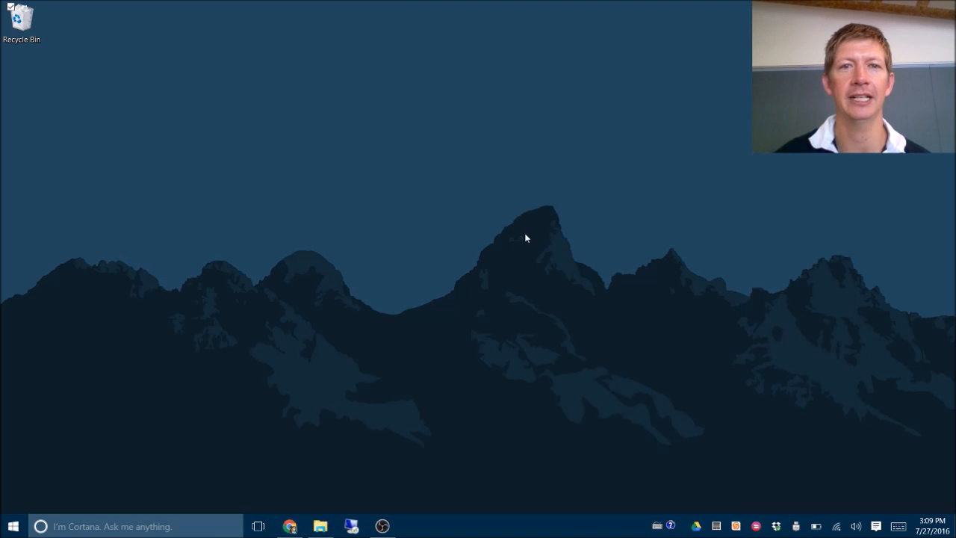